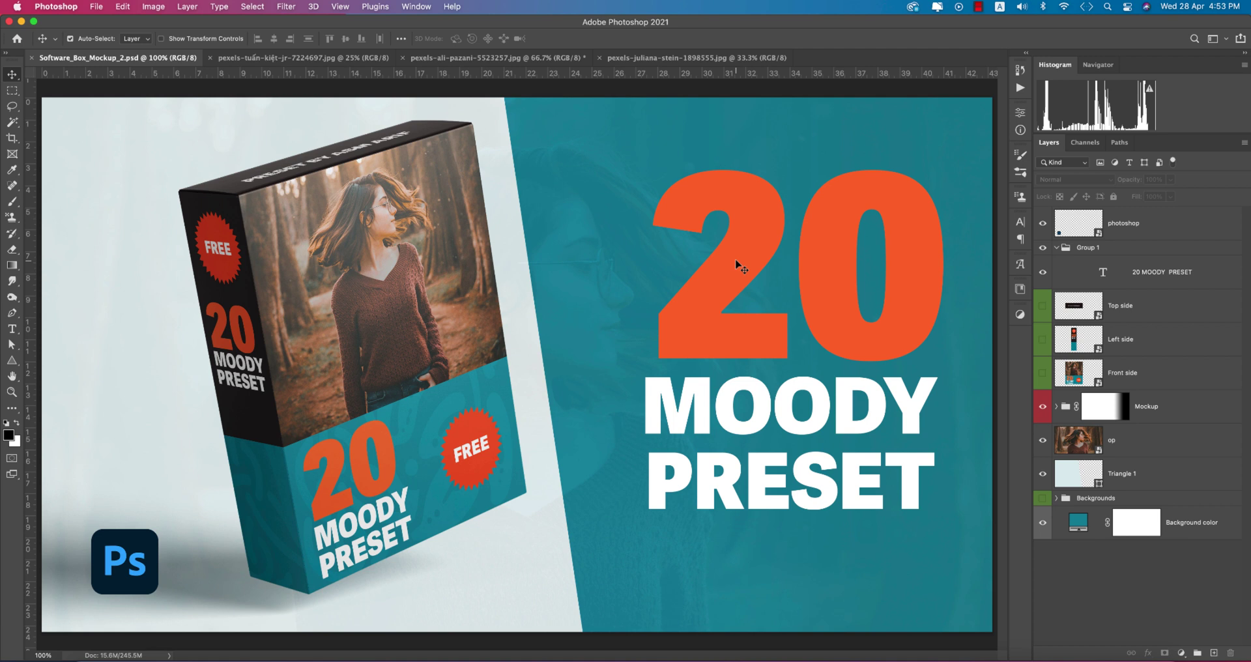
Look through the open documents: bokeh portrait, ferns photo and box mockup
left_click(644, 59)
left_click(496, 58)
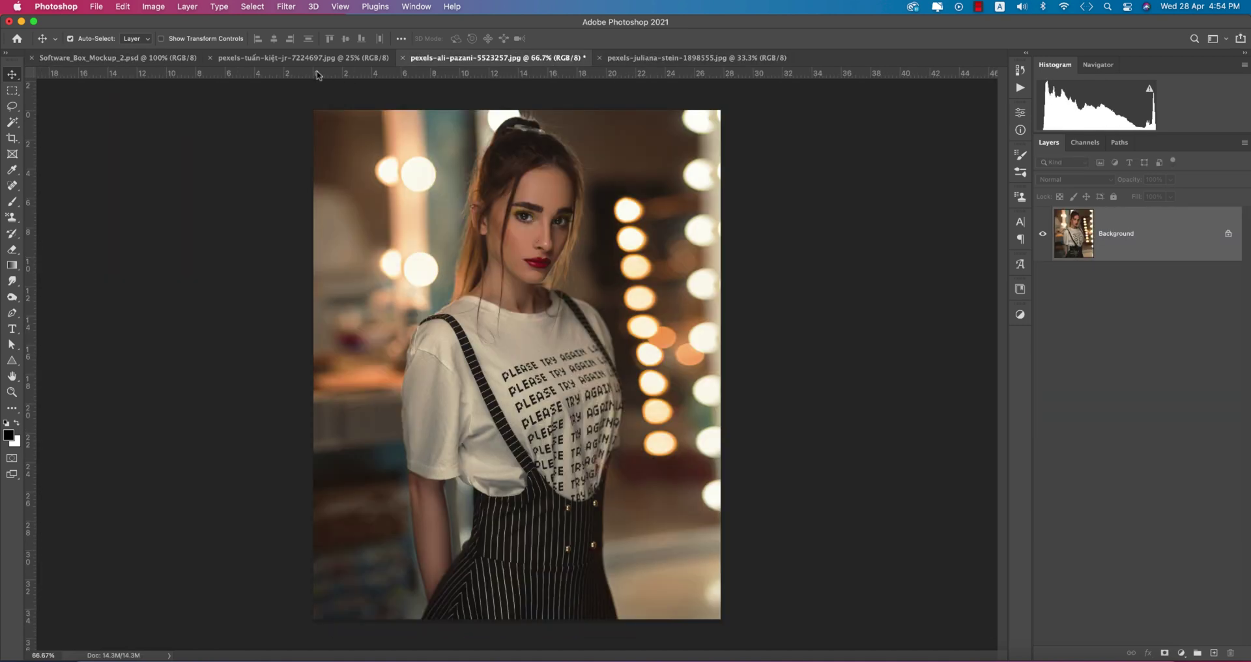
left_click(310, 62)
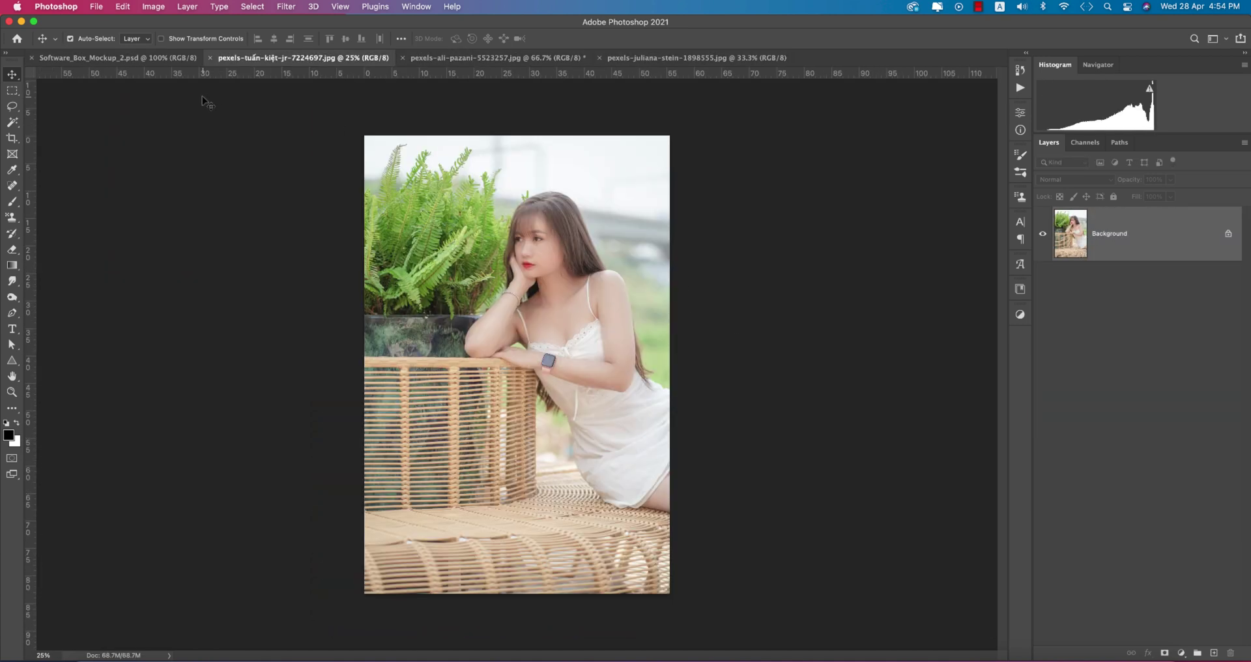
left_click(124, 58)
left_click(251, 59)
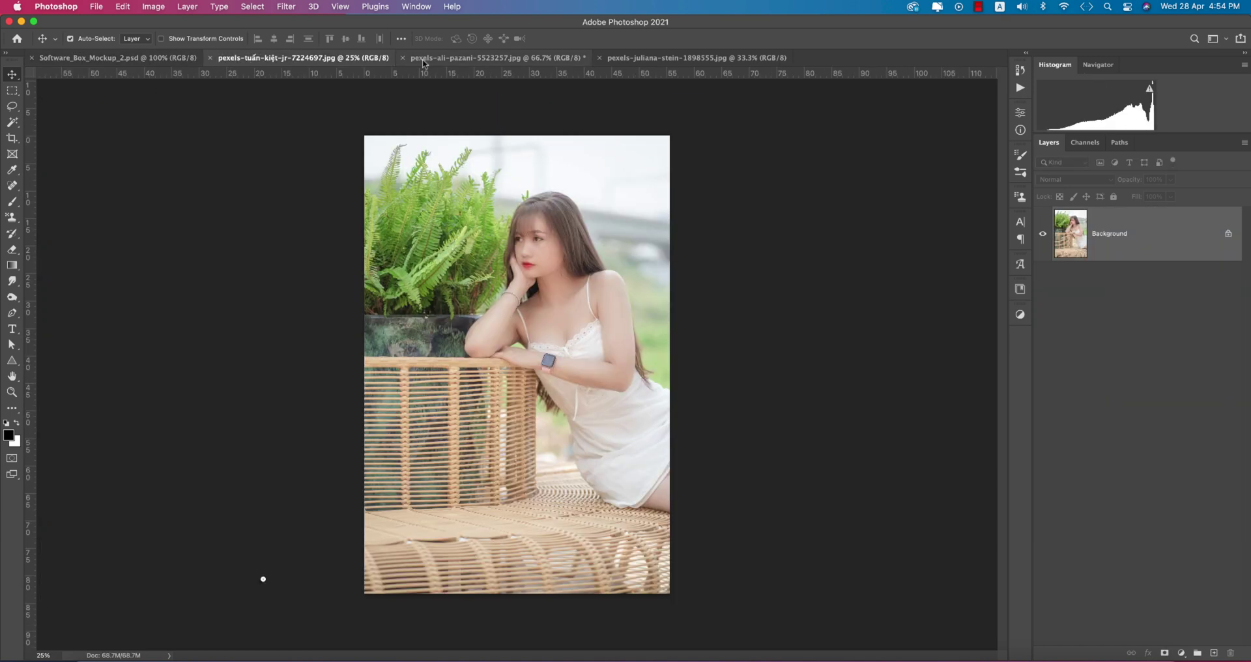
left_click(499, 58)
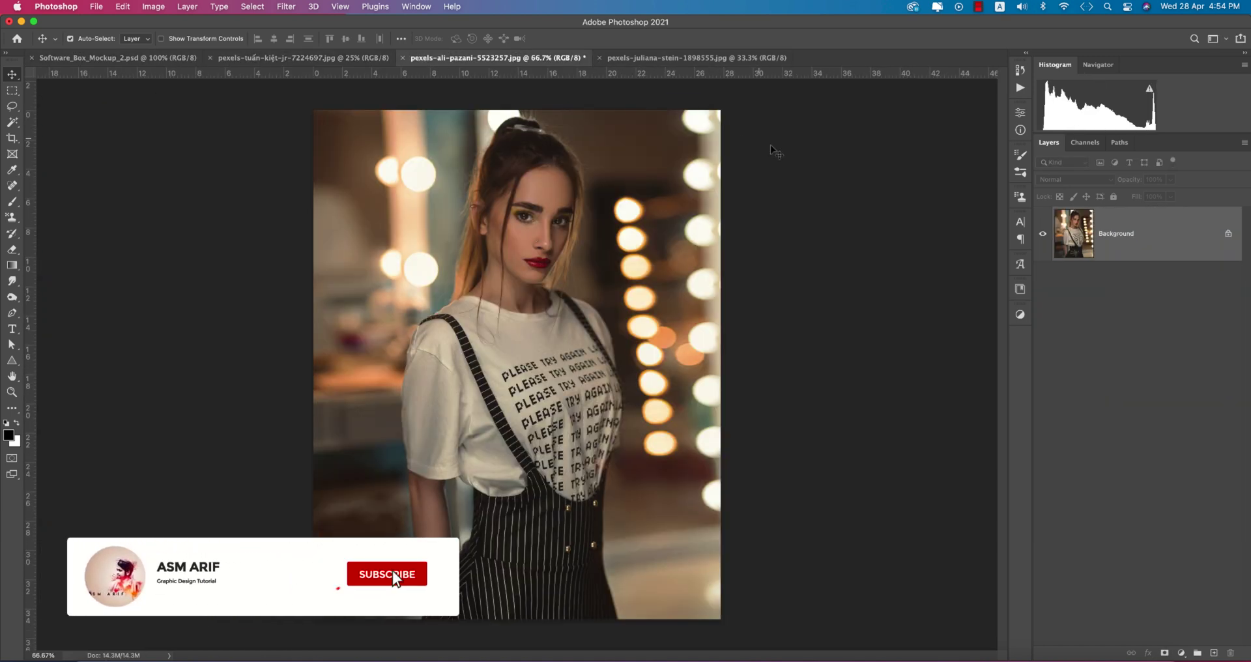
Bring up the forest portrait and duplicate its background into a new Layer 1
left_click(694, 58)
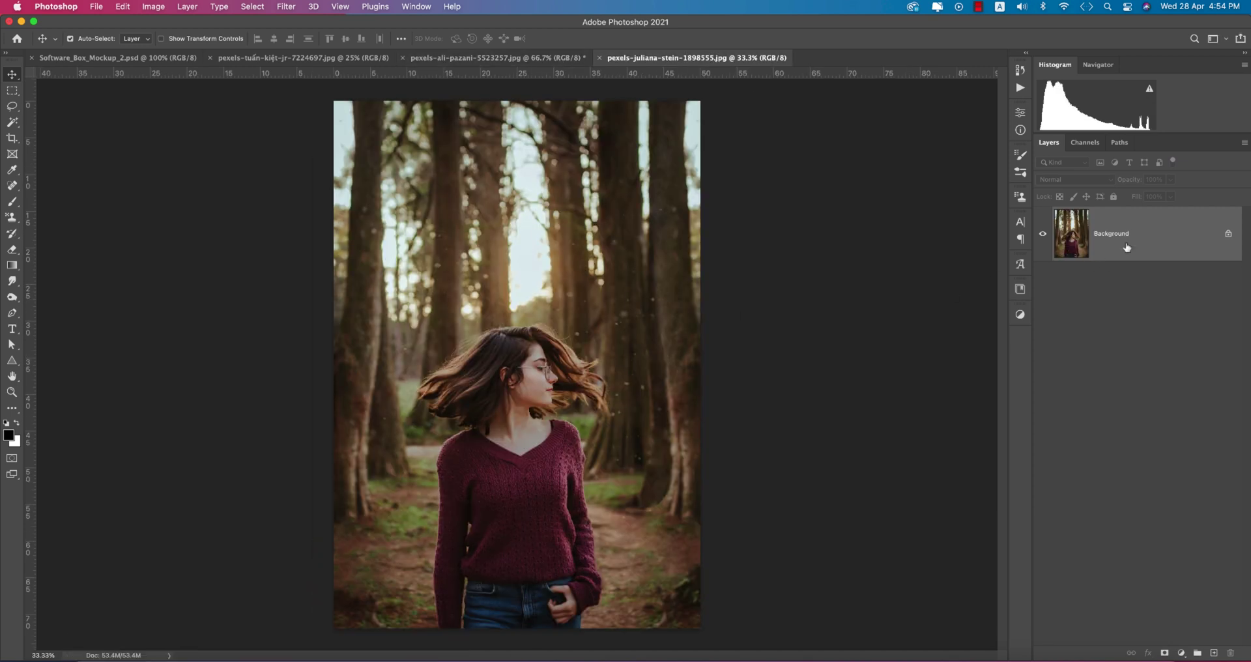
key("super+j")
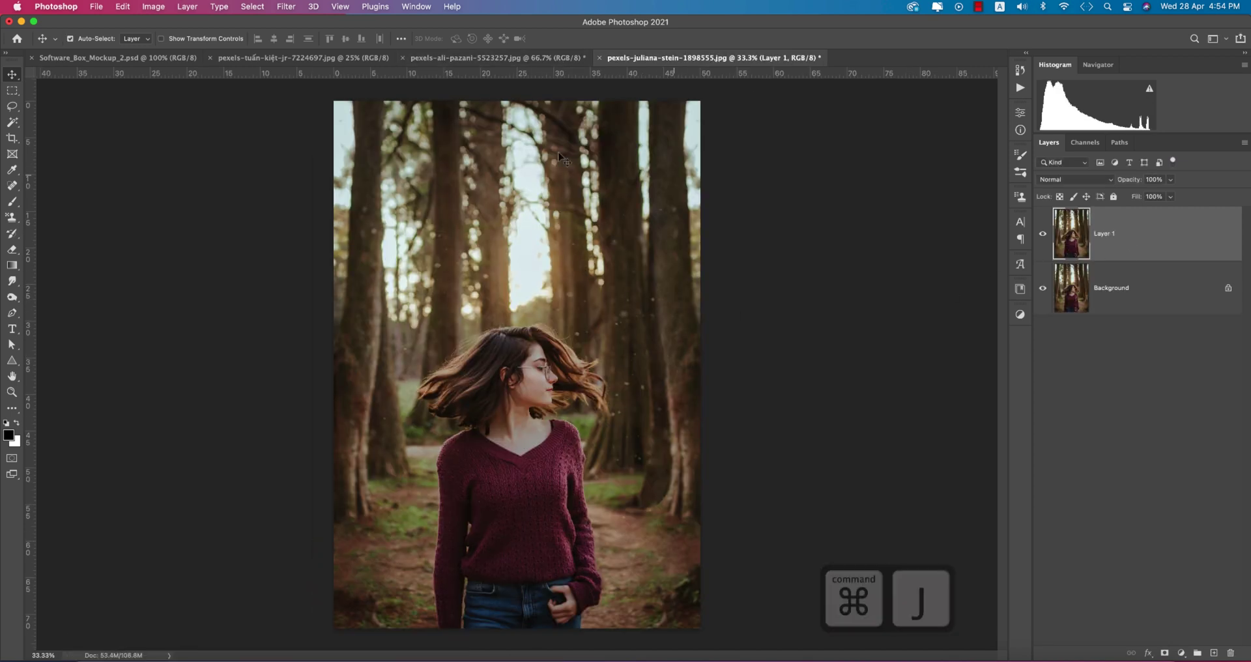
left_click(286, 6)
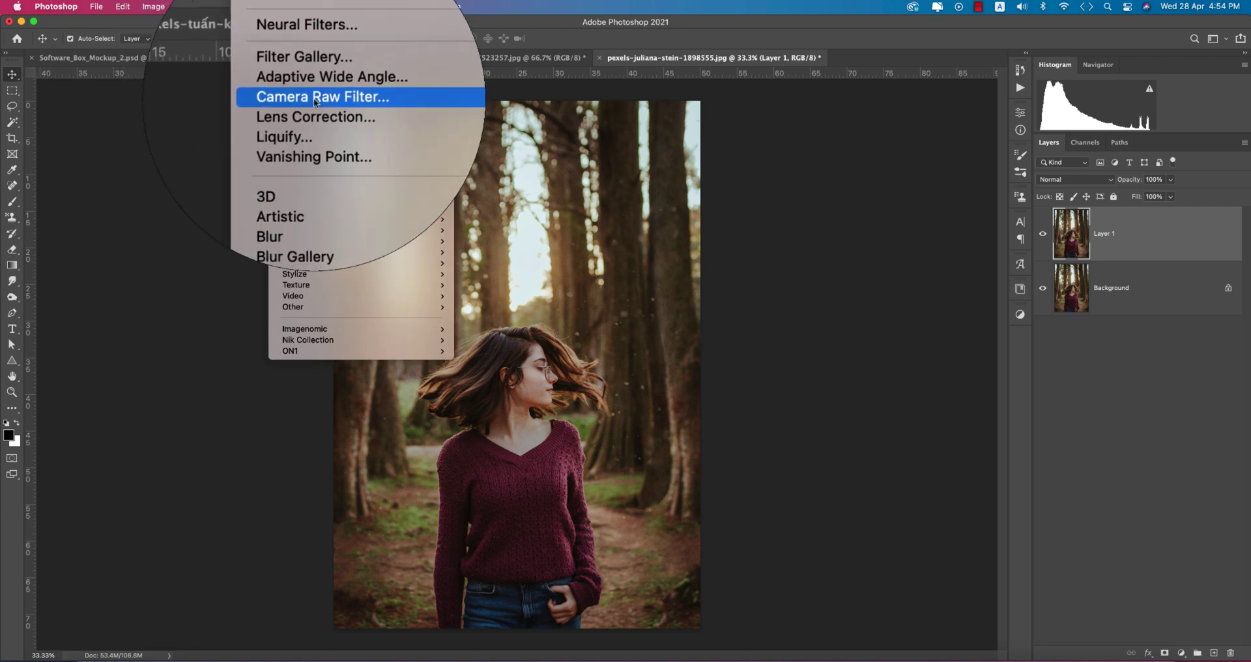
Run Camera Raw Filter on Layer 1 and scroll through the Asm Arif 20 MOODY presets
left_click(314, 98)
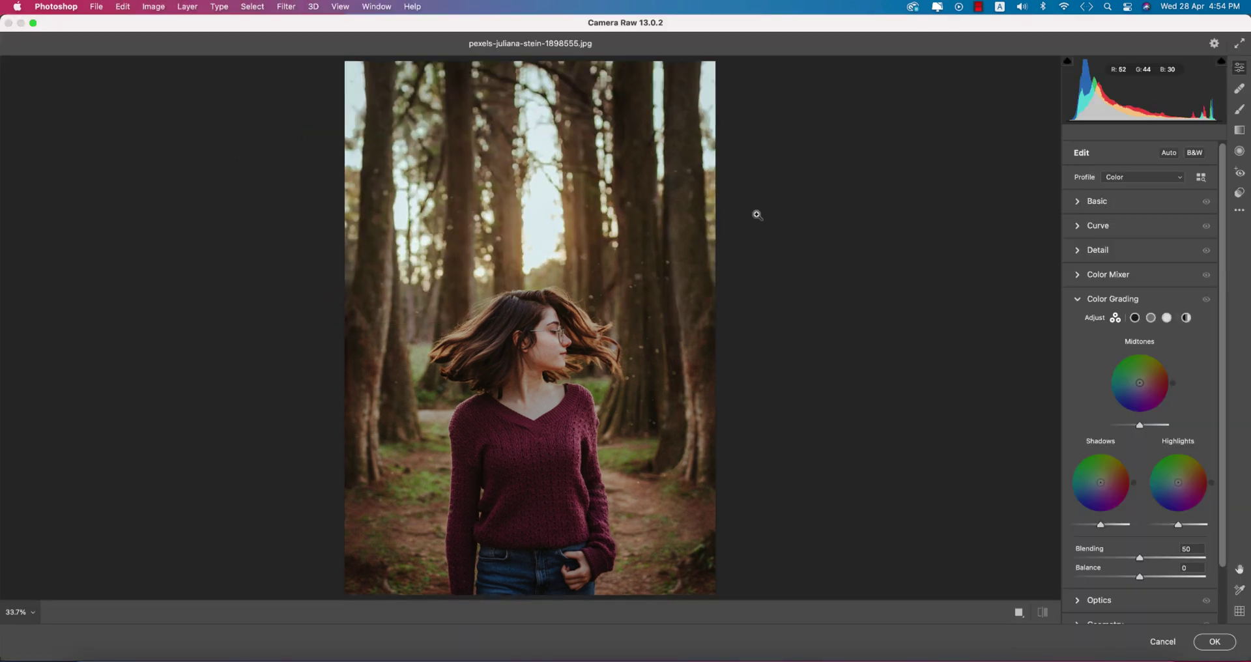
left_click(1240, 193)
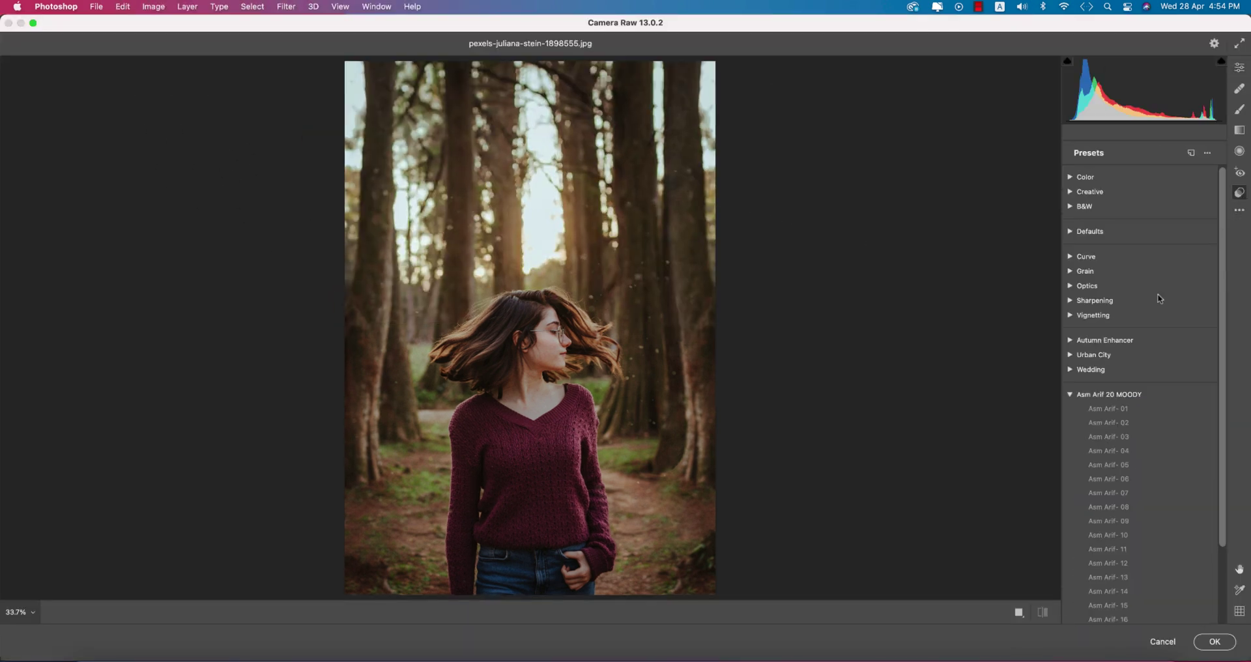
left_click(1072, 395)
left_click(1113, 396)
scroll(1133, 436, "down", 2)
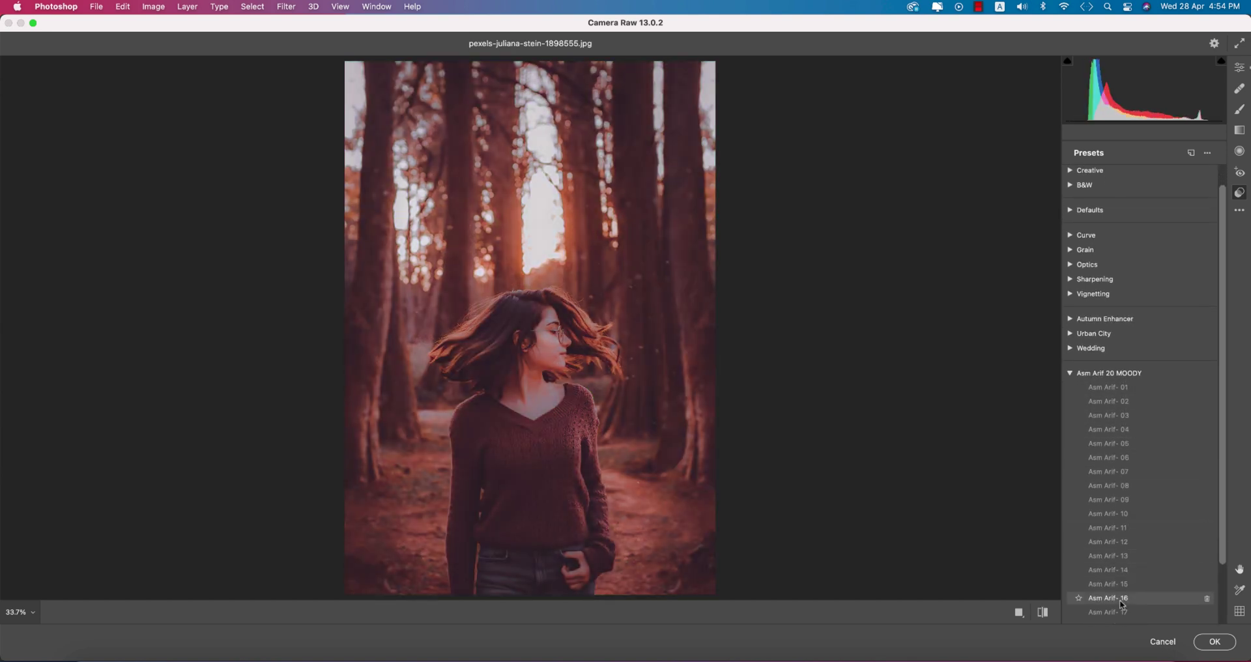
scroll(1144, 493, "down", 1)
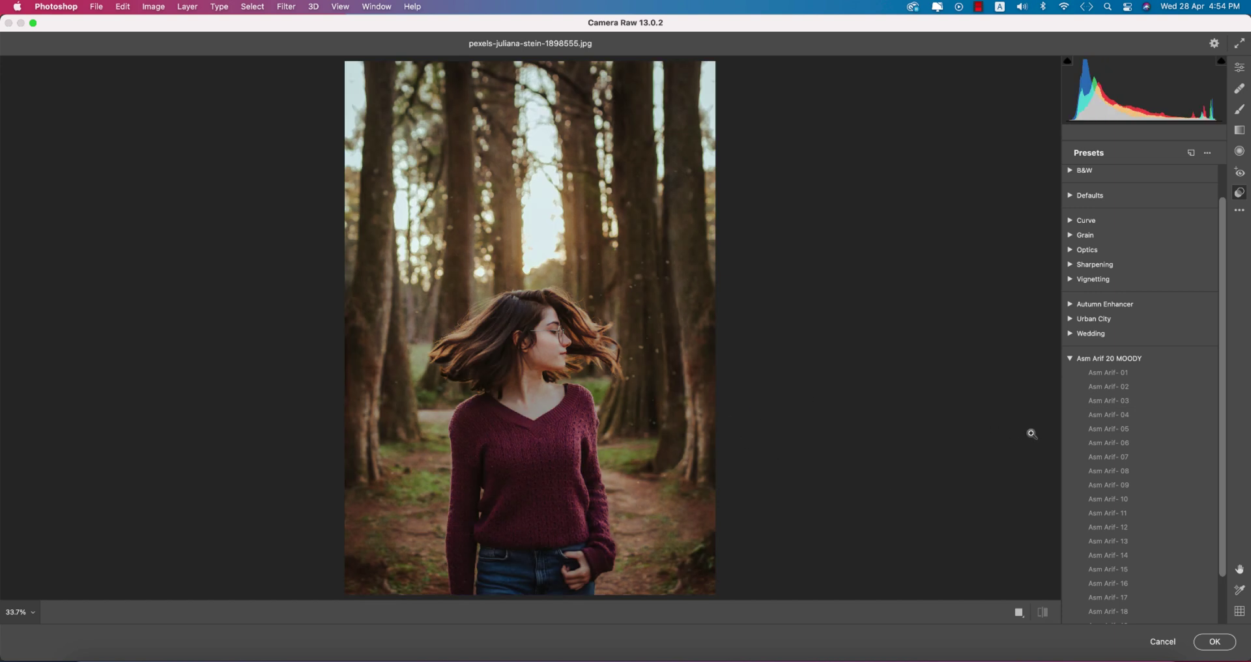
scroll(1108, 469, "down", 1)
scroll(1115, 489, "down", 1)
scroll(1116, 497, "down", 1)
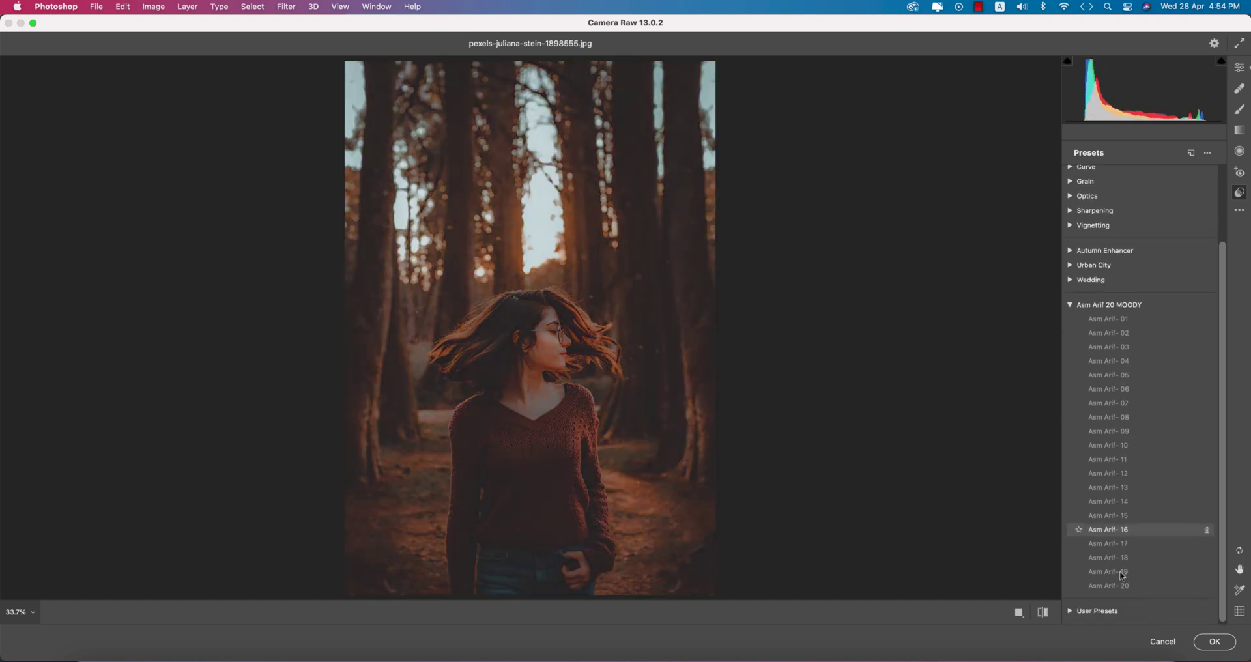
Apply the Asm Arif-01 preset and show the Basic adjustments
left_click(1109, 320)
left_click(1240, 68)
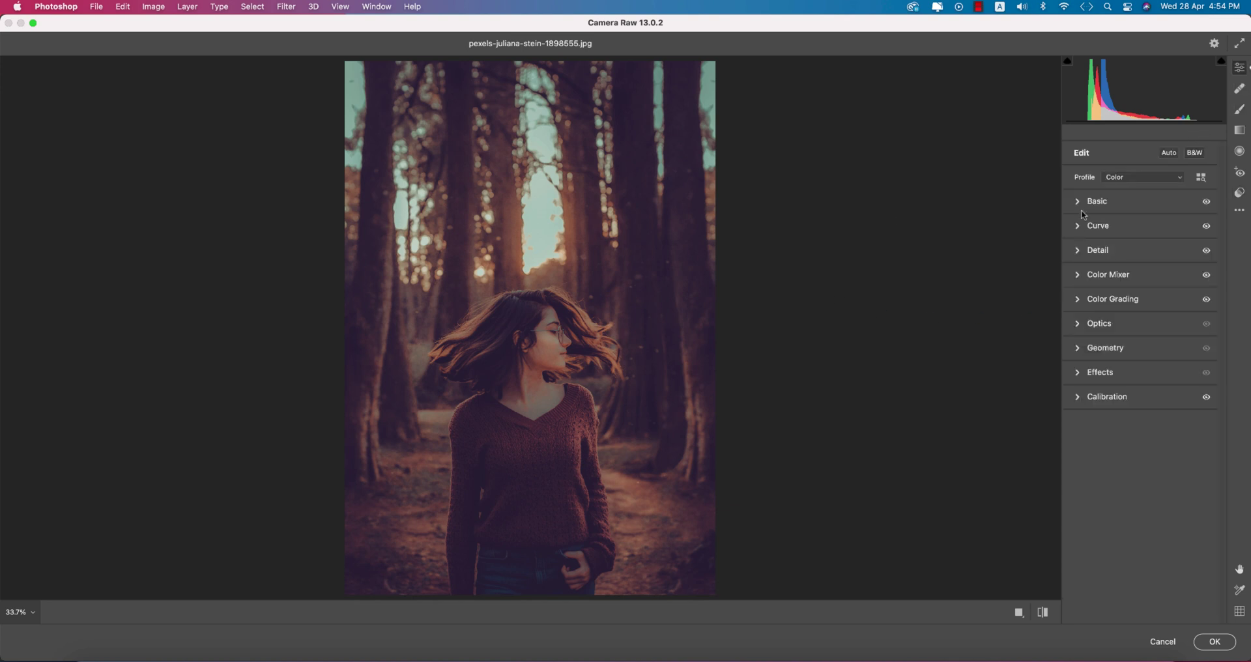
left_click(1079, 202)
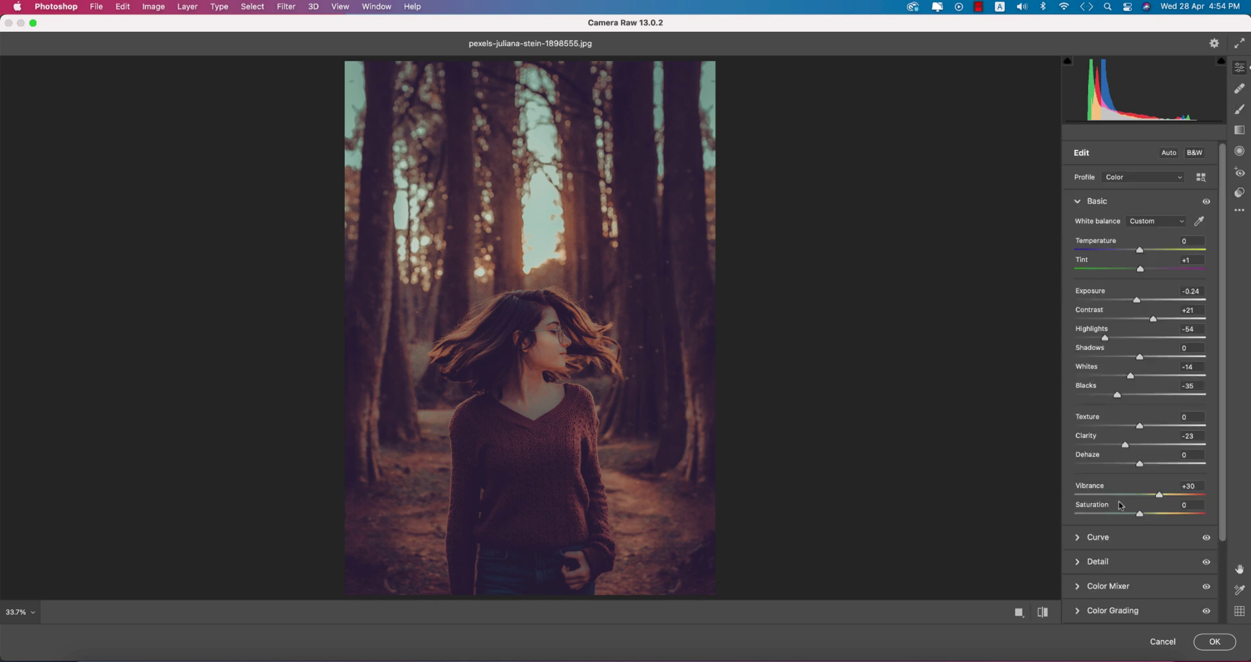
Raise Exposure to +0.35, lower Vibrance from +30, and lift Clarity from -23 to -8
left_click(1193, 310)
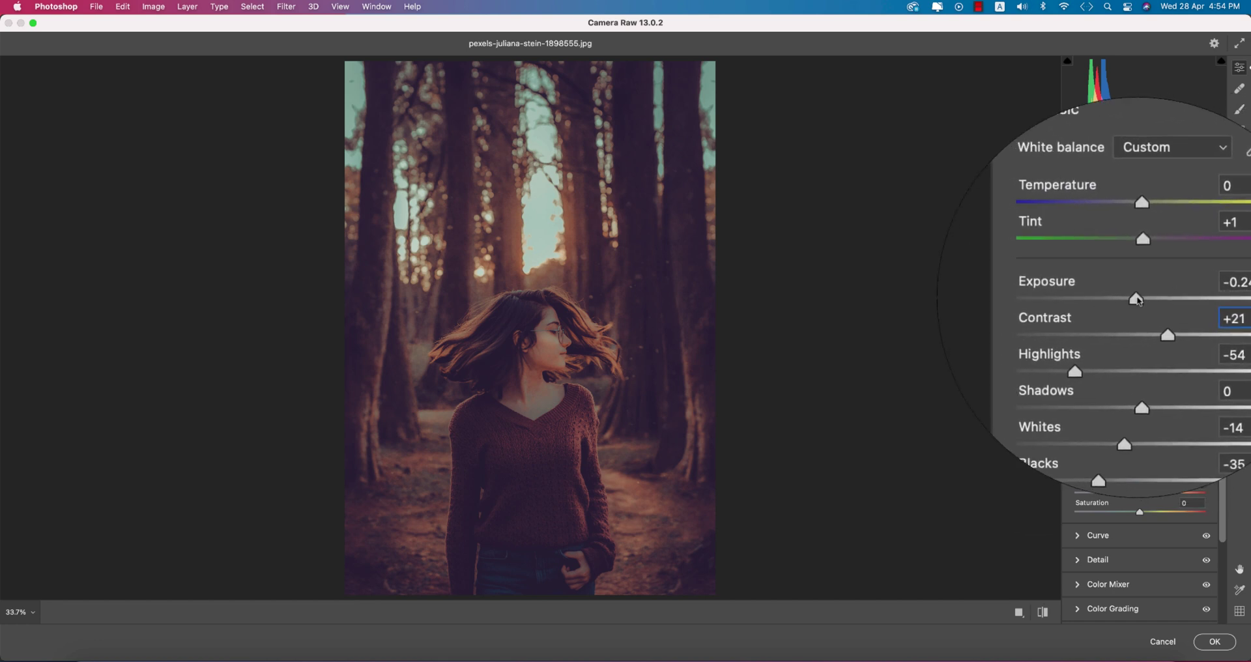
left_click_drag(1137, 300, 1145, 300)
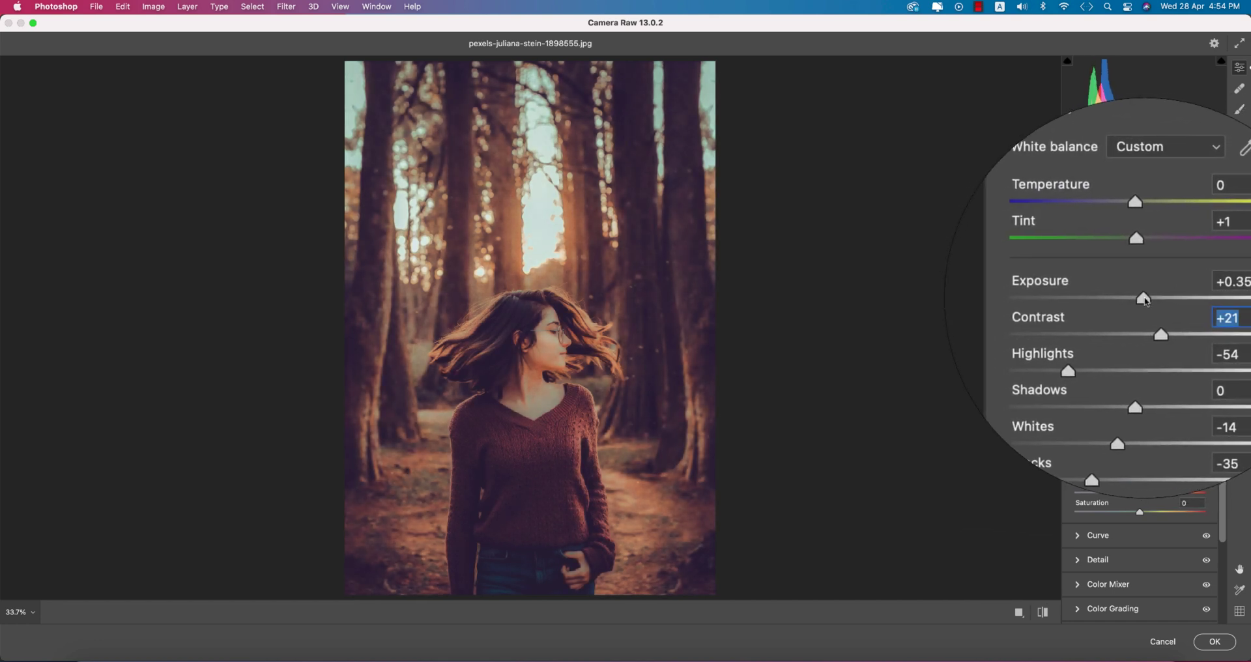
left_click(1145, 300)
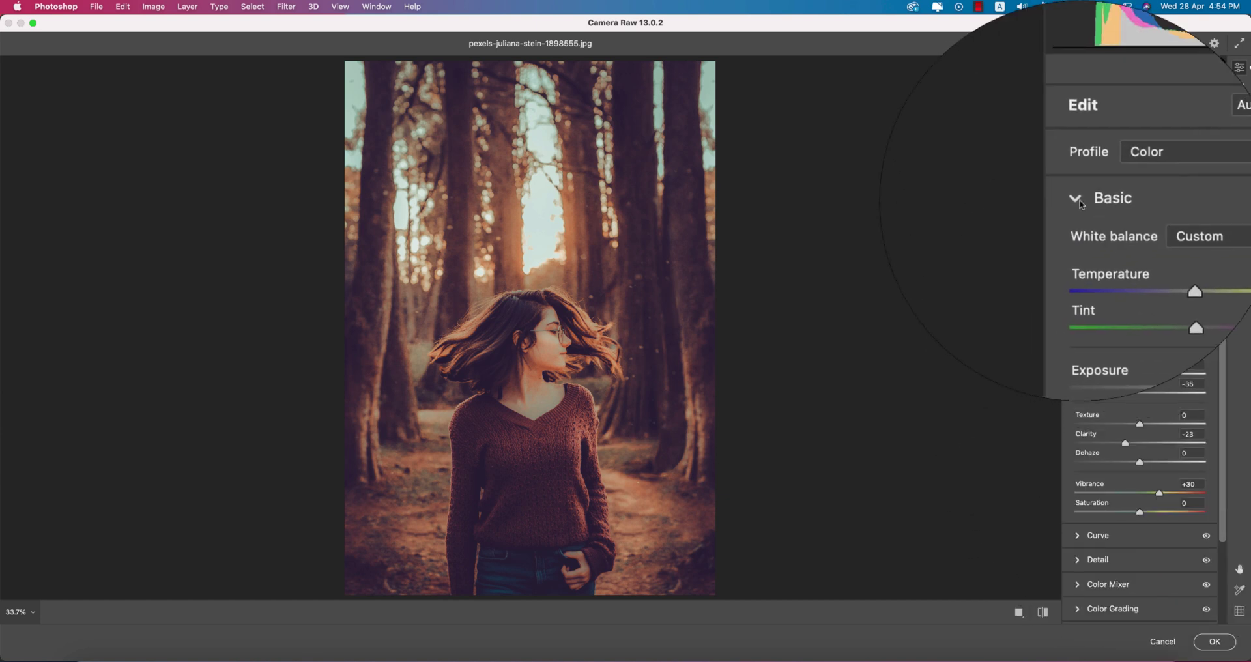
left_click_drag(1159, 493, 1150, 494)
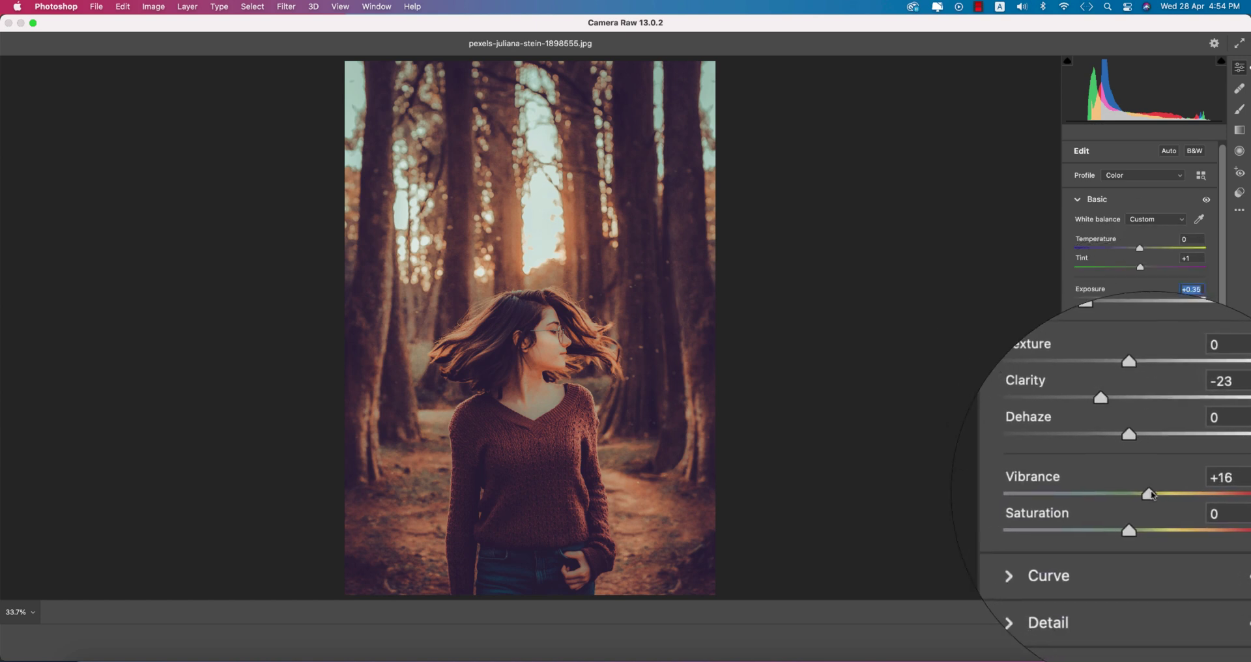
mouse_move(1118, 445)
left_mouse_down()
mouse_move(1143, 445)
mouse_move(1136, 425)
left_mouse_up()
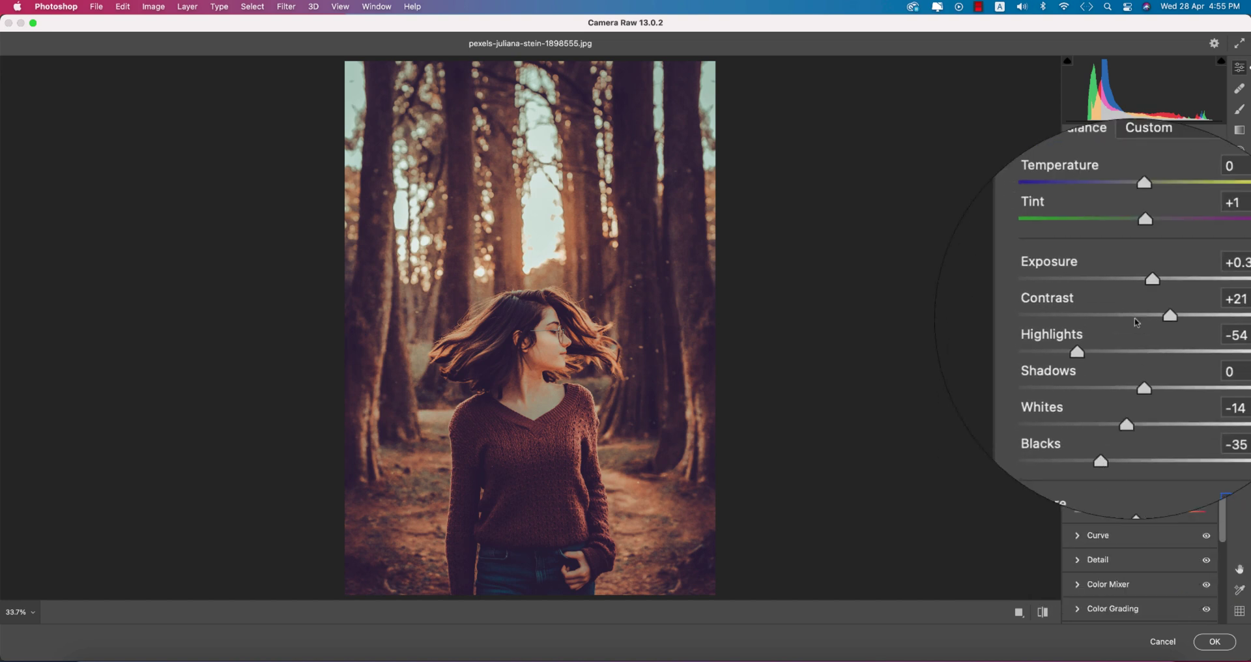
Collapse Basic and expand the Color Mixer panel
left_click(1079, 200)
scroll(1079, 261, "down", 5)
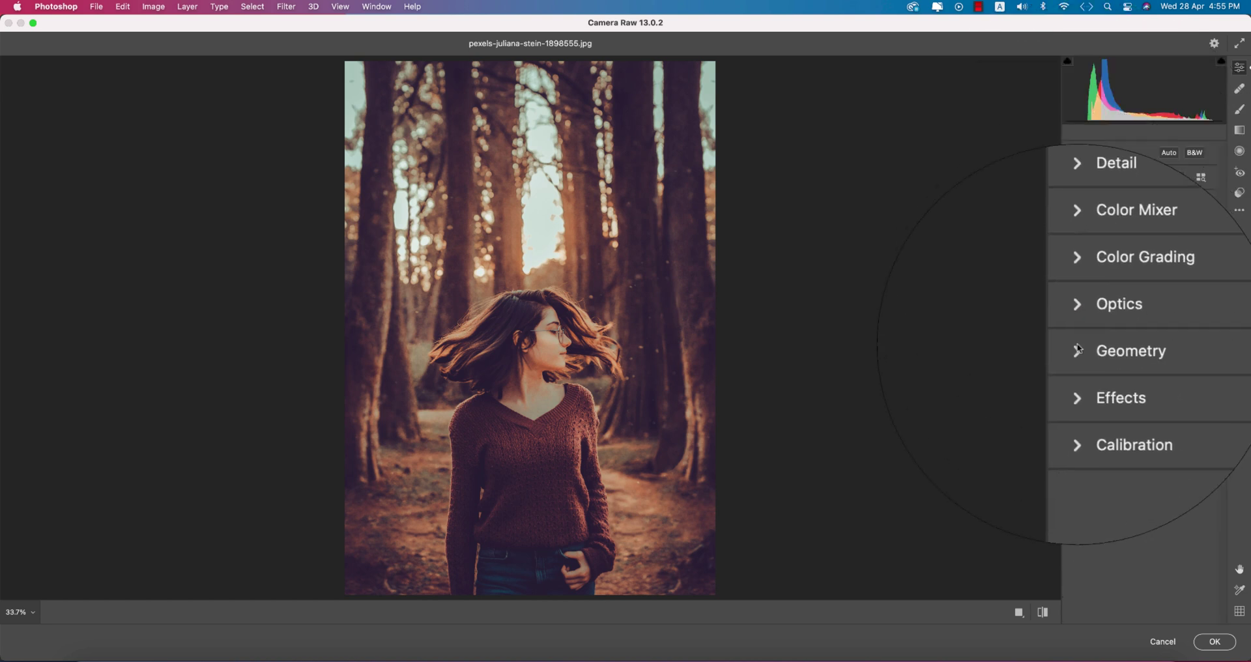
left_click(1078, 343)
left_click(1079, 329)
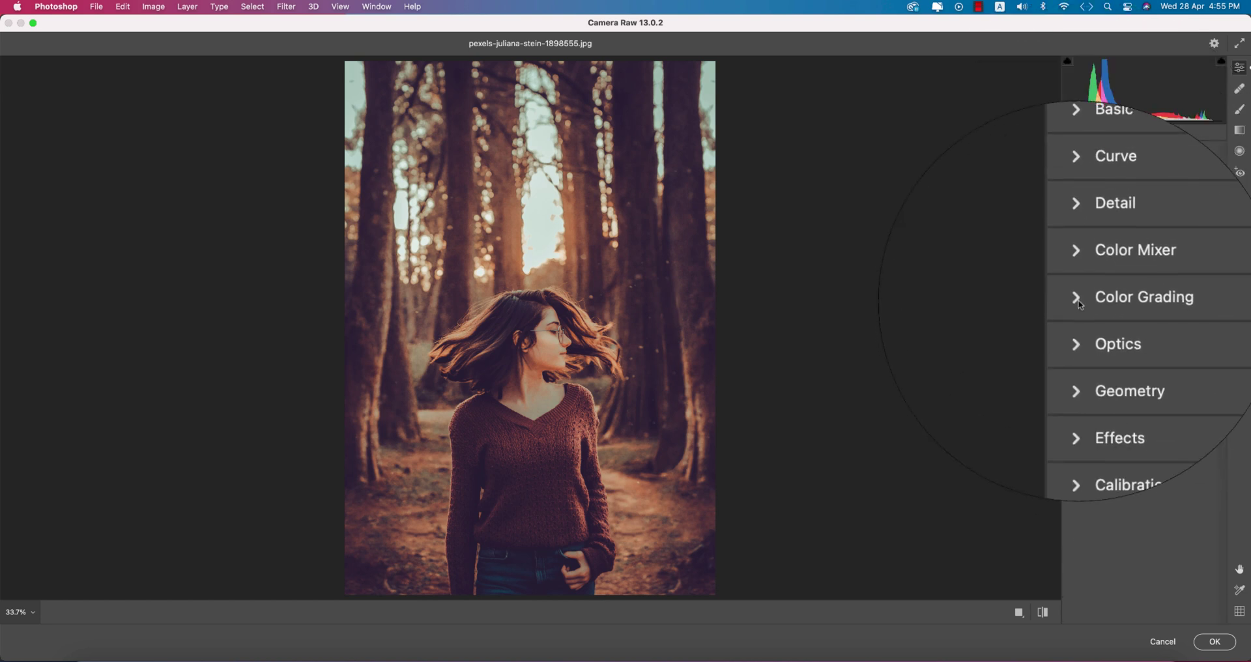
left_click(1080, 303)
left_click(1079, 303)
left_click(1076, 250)
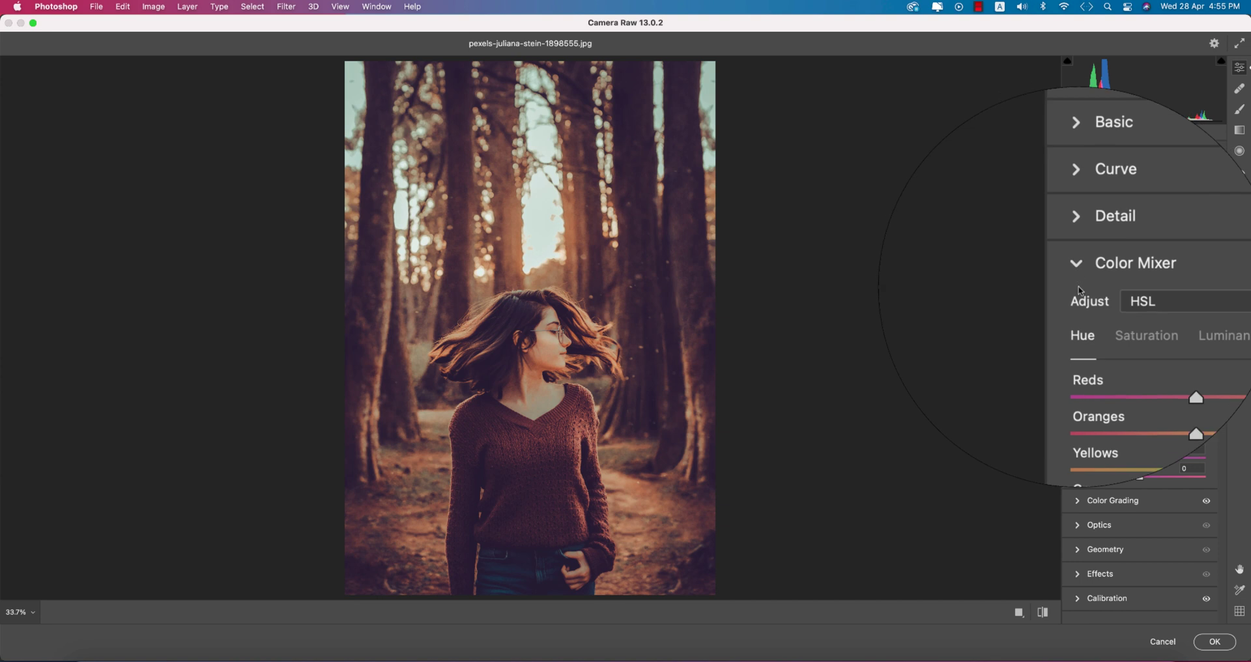
scroll(1107, 293, "down", 2)
Review the mixer's Hue, Saturation and Luminance views, editing Reds, Oranges, Yellows and Aquas saturation
left_click(1110, 317)
left_click(1205, 310)
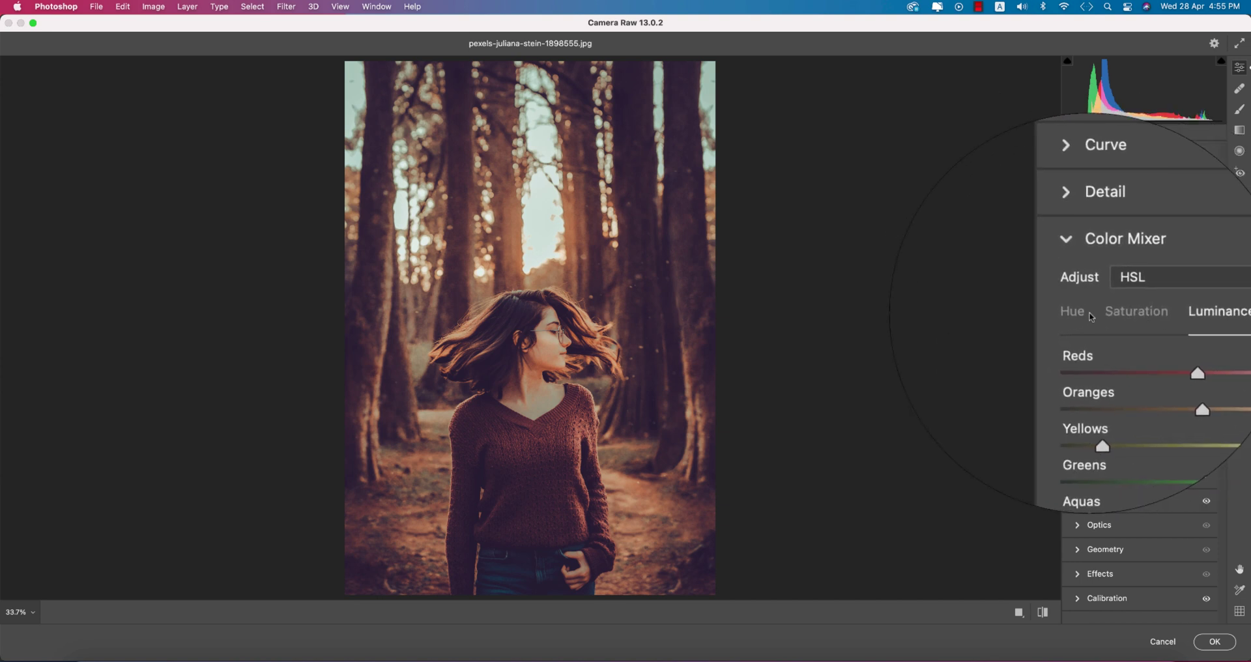
left_click(1087, 316)
left_click(1116, 315)
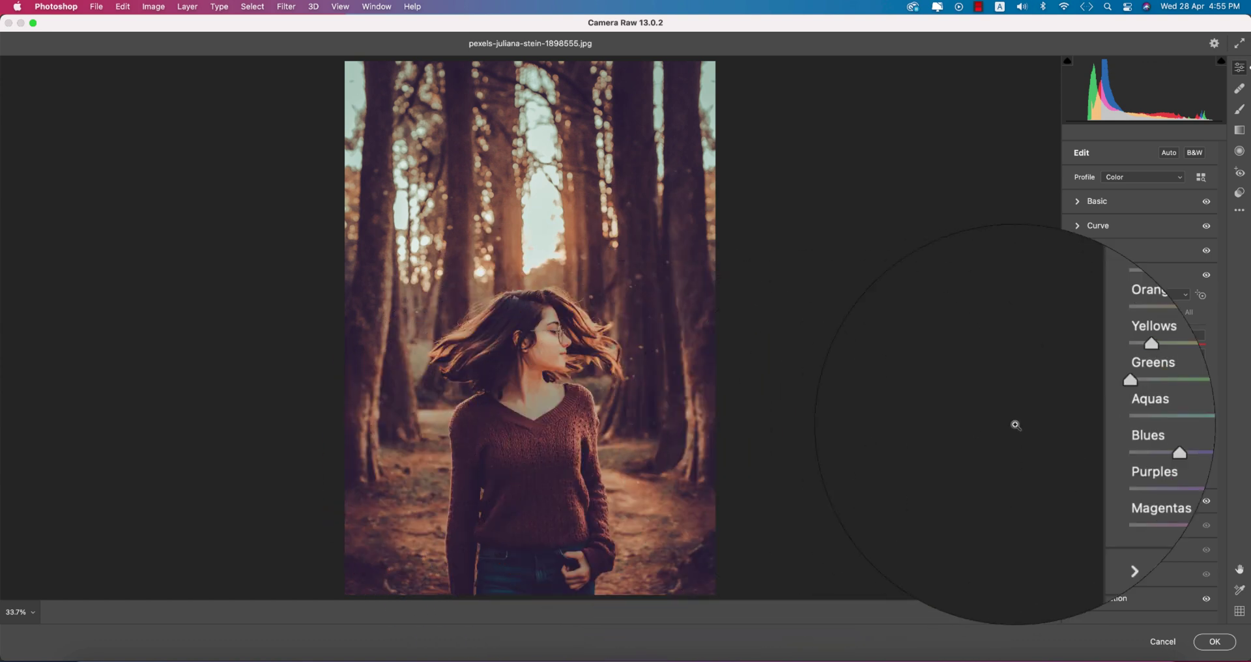
left_click(1086, 318)
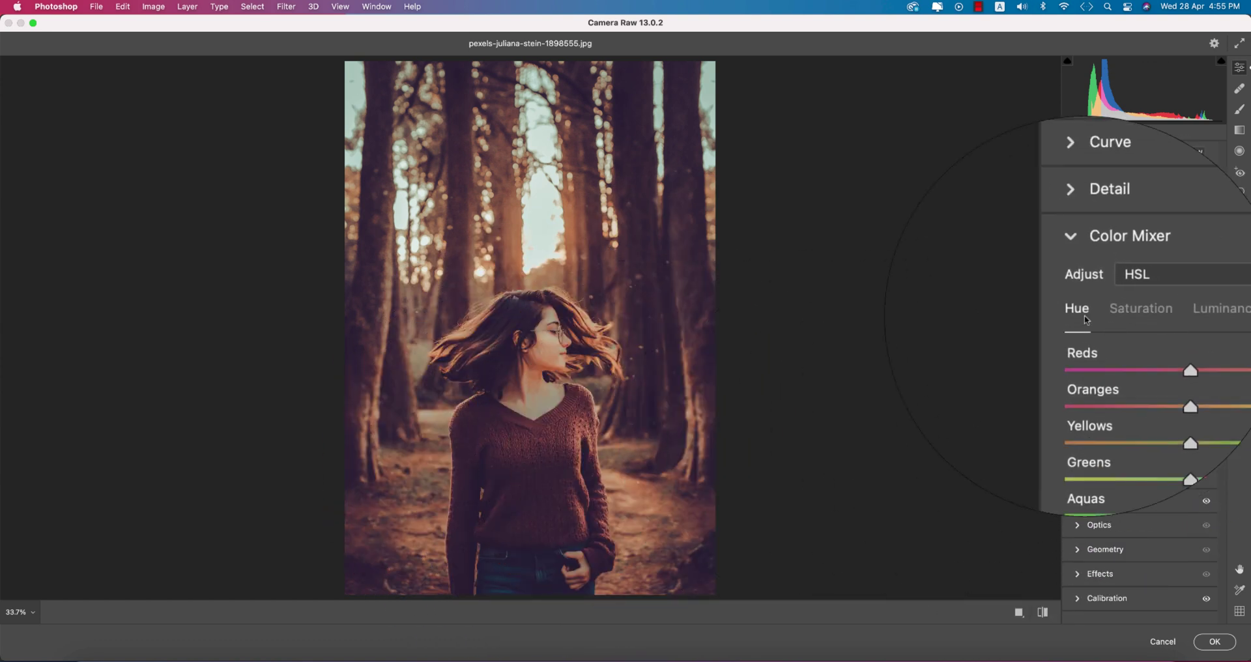
left_click(1116, 314)
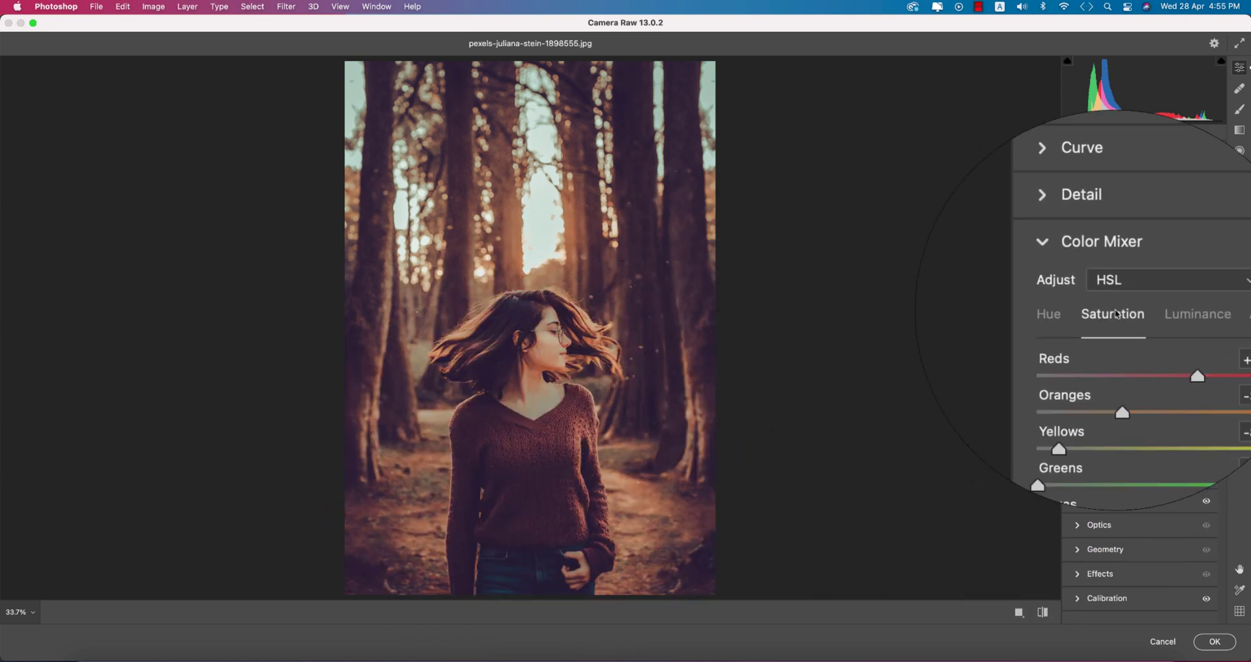
left_click(1167, 318)
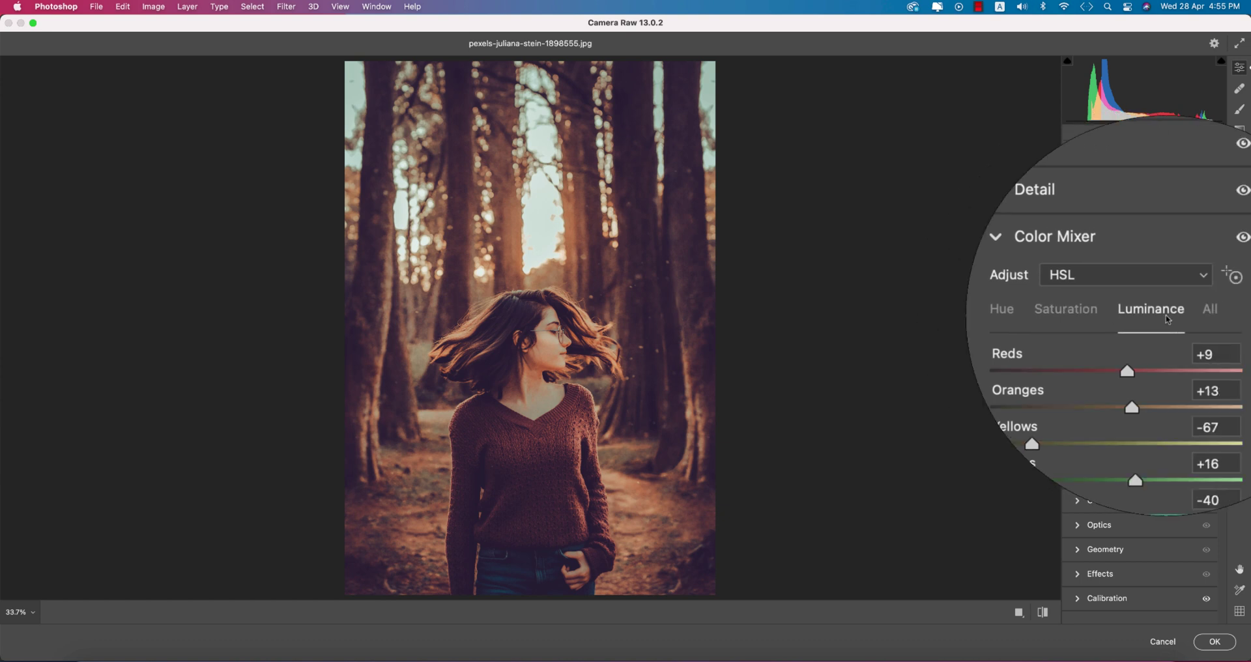
left_click(1066, 309)
left_click(1198, 335)
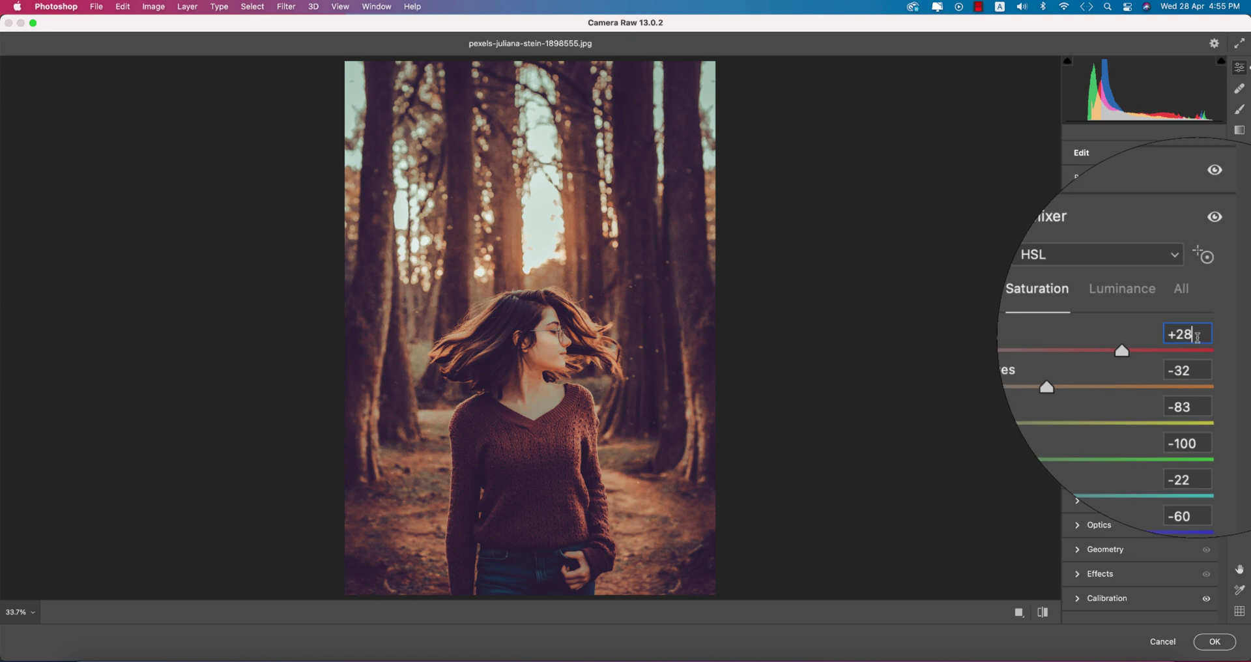
left_click(1196, 358)
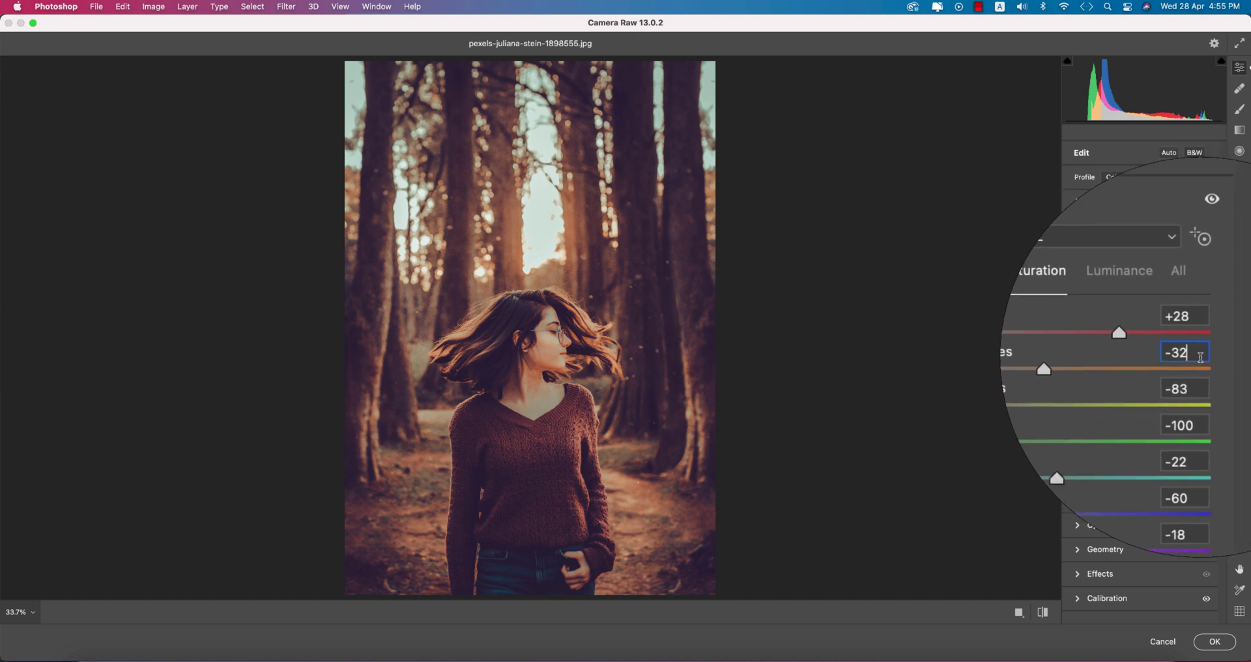
left_click(1200, 373)
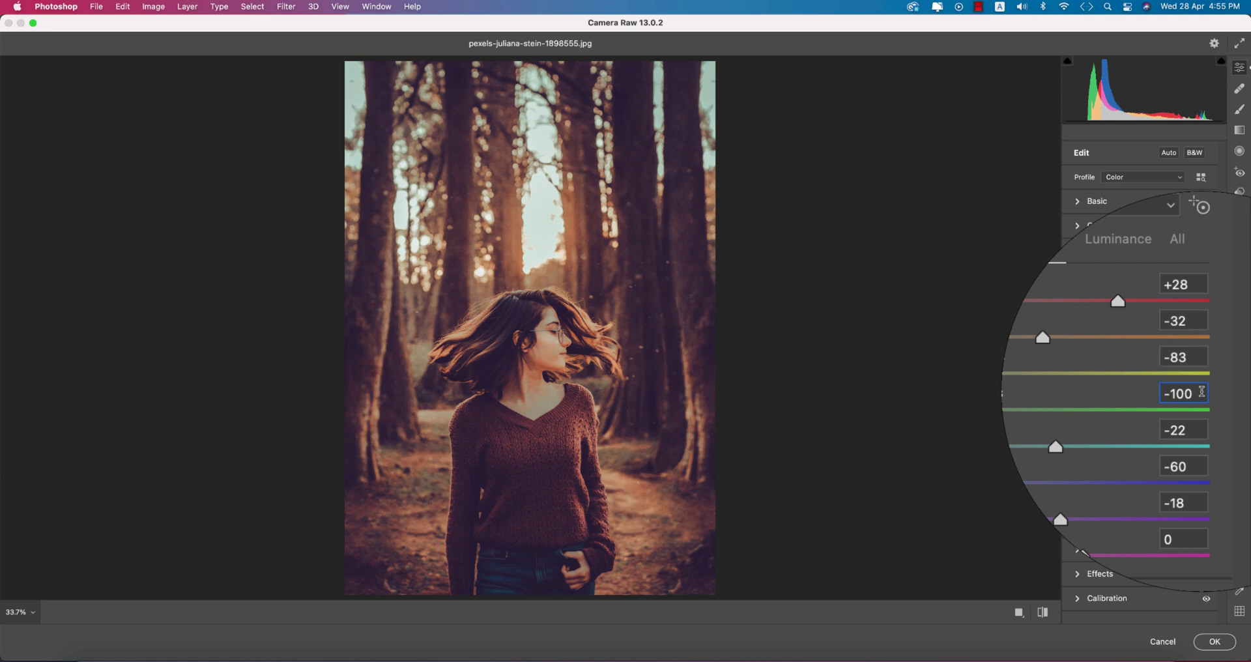
left_click(1200, 412)
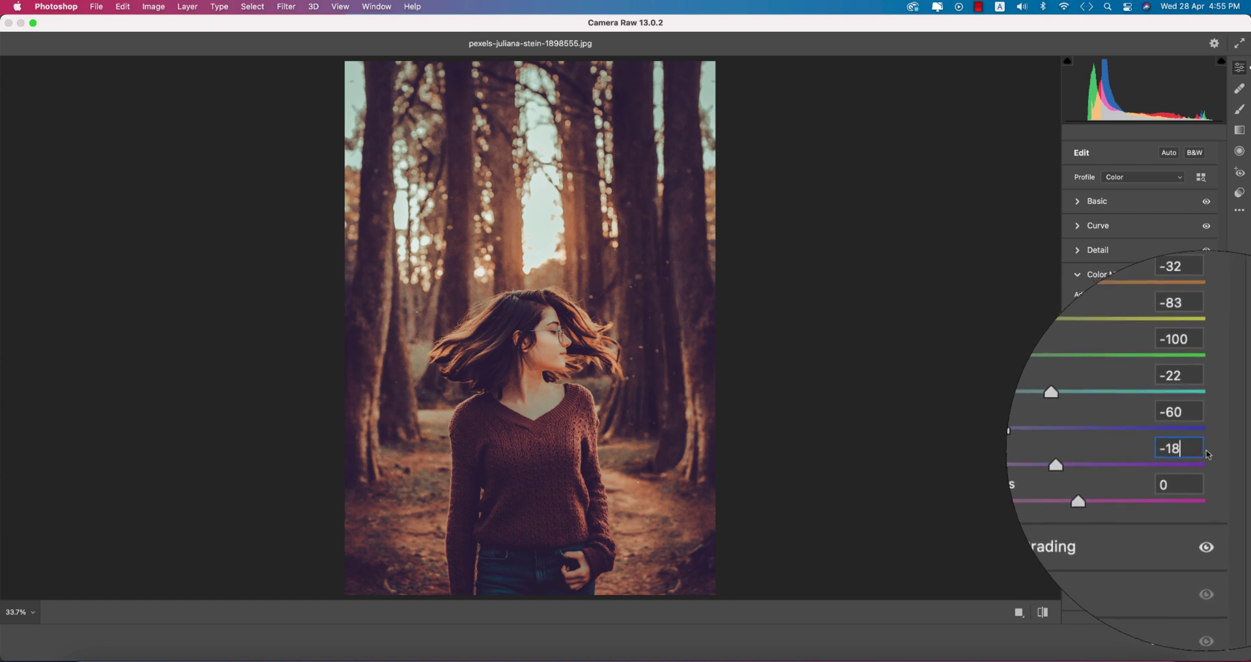
Set luminance: Reds +9, Oranges +13, Yellows -67, Greens +16, Aquas -40, Blues +11, Purples +4
left_click(1152, 318)
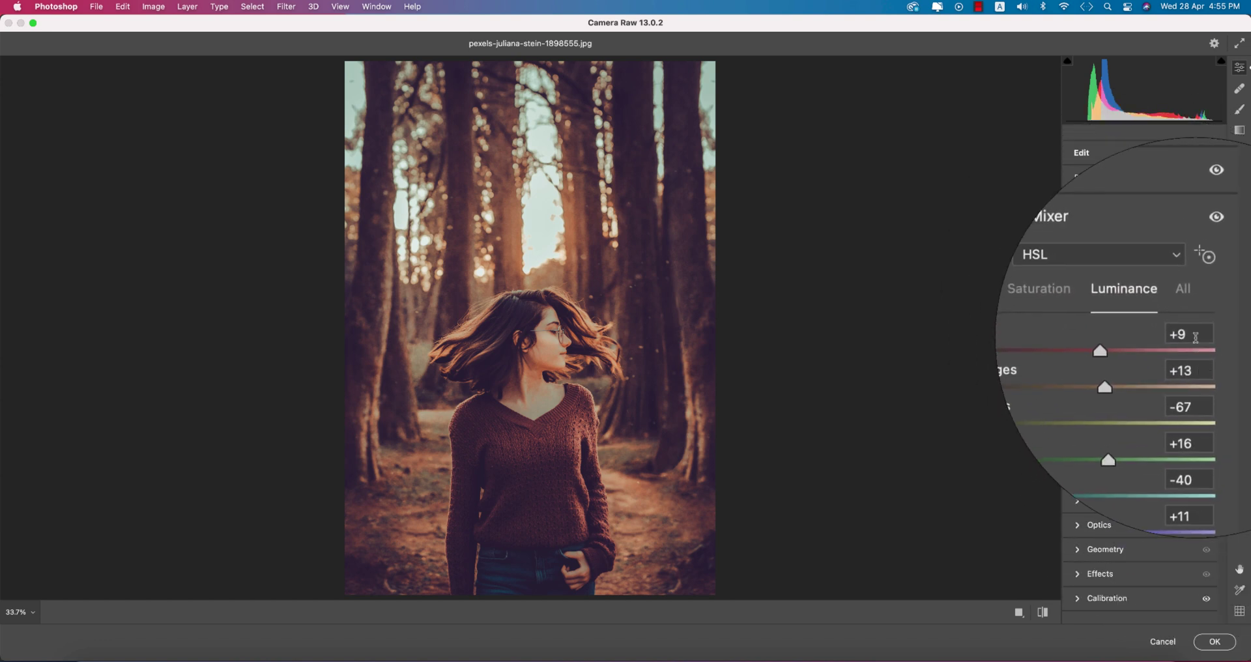
left_click(1184, 323)
left_click(1200, 354)
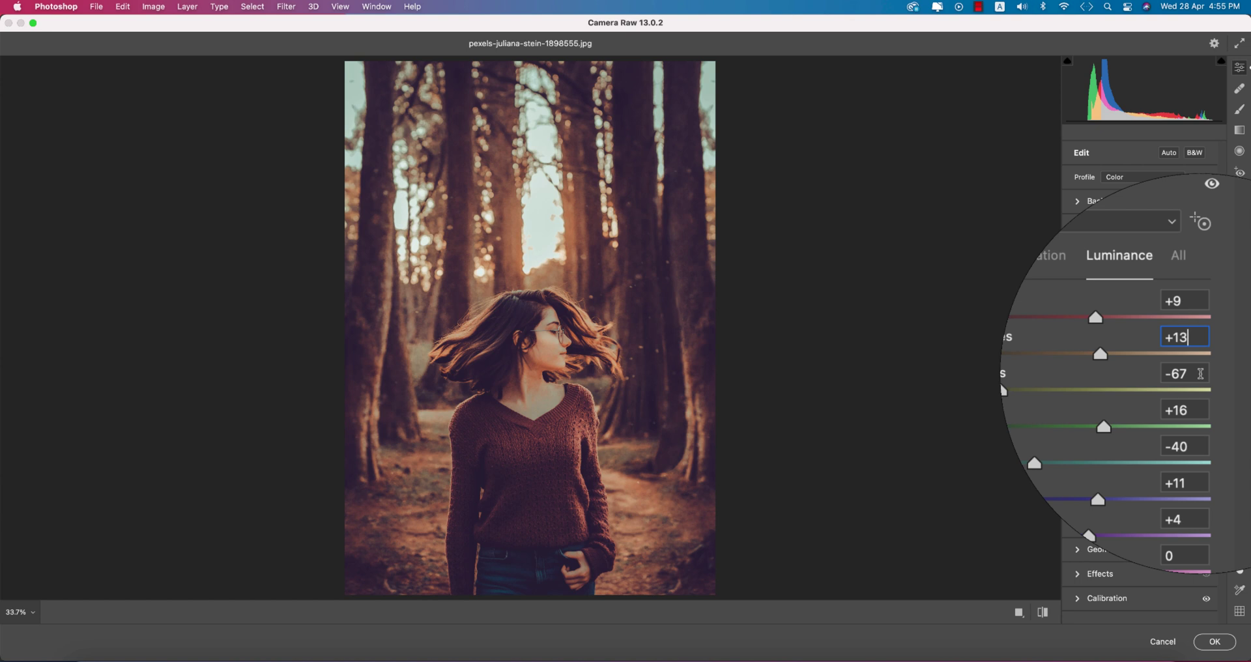
left_click(1206, 393)
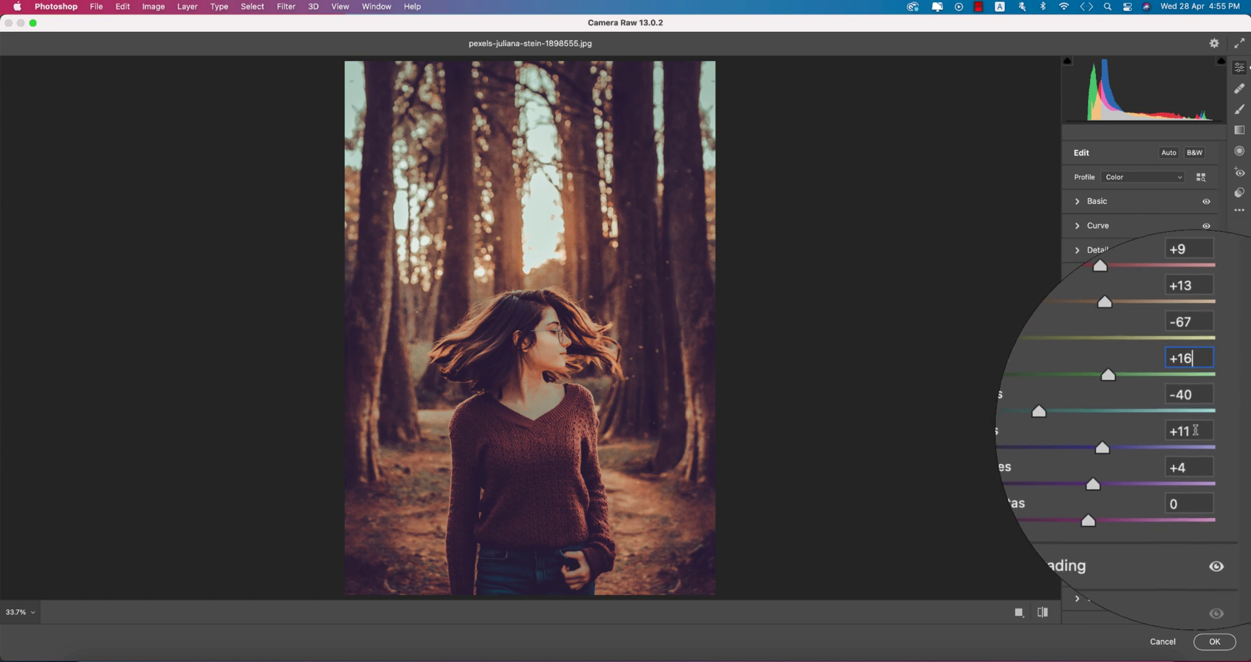
left_click(1202, 432)
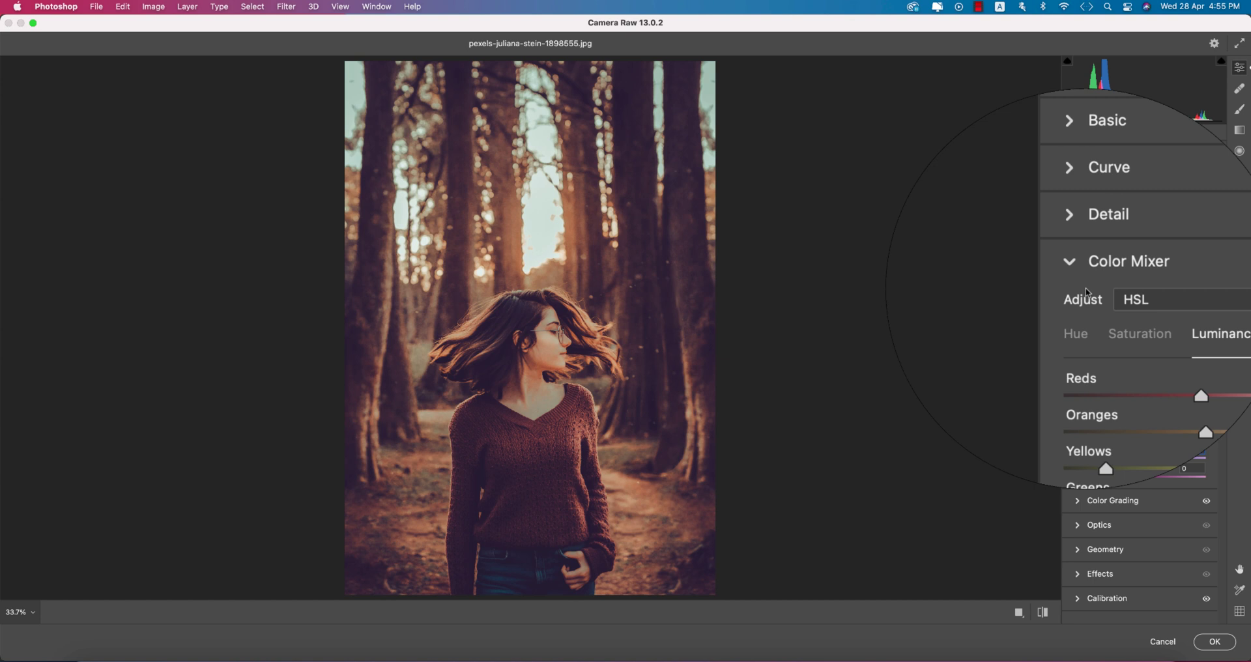
left_click(1078, 276)
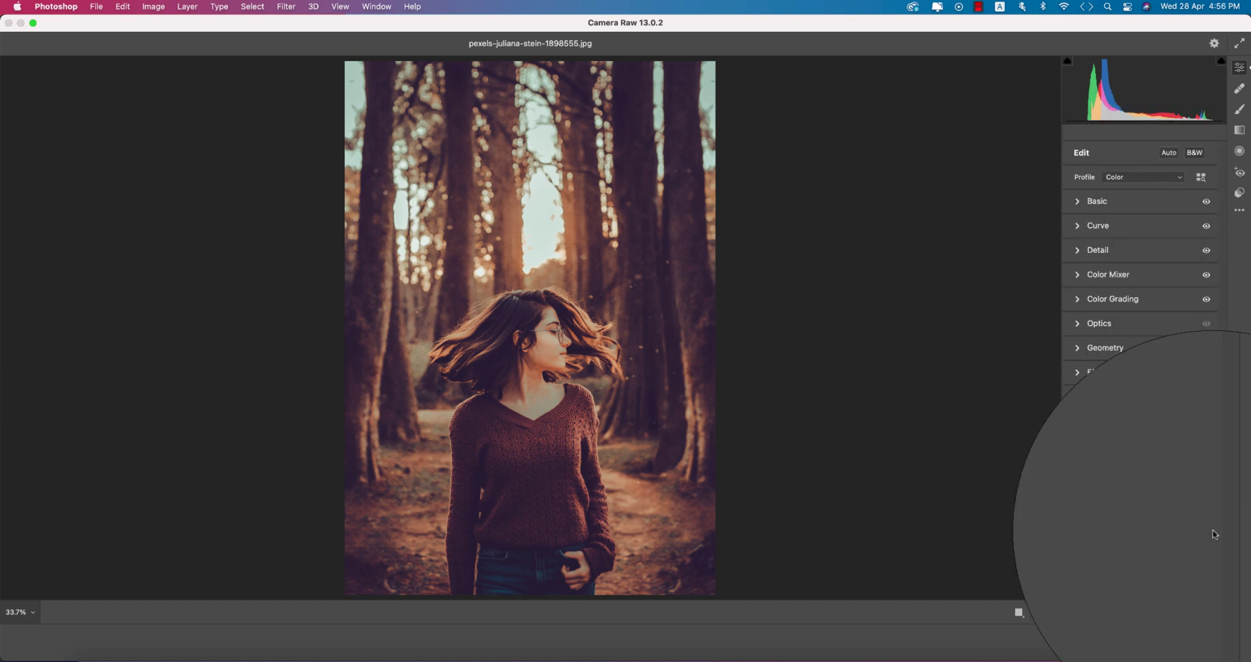
Close and reopen Camera Raw, try Asm Arif- 02 and 01, then settle on 03
left_click(1211, 643)
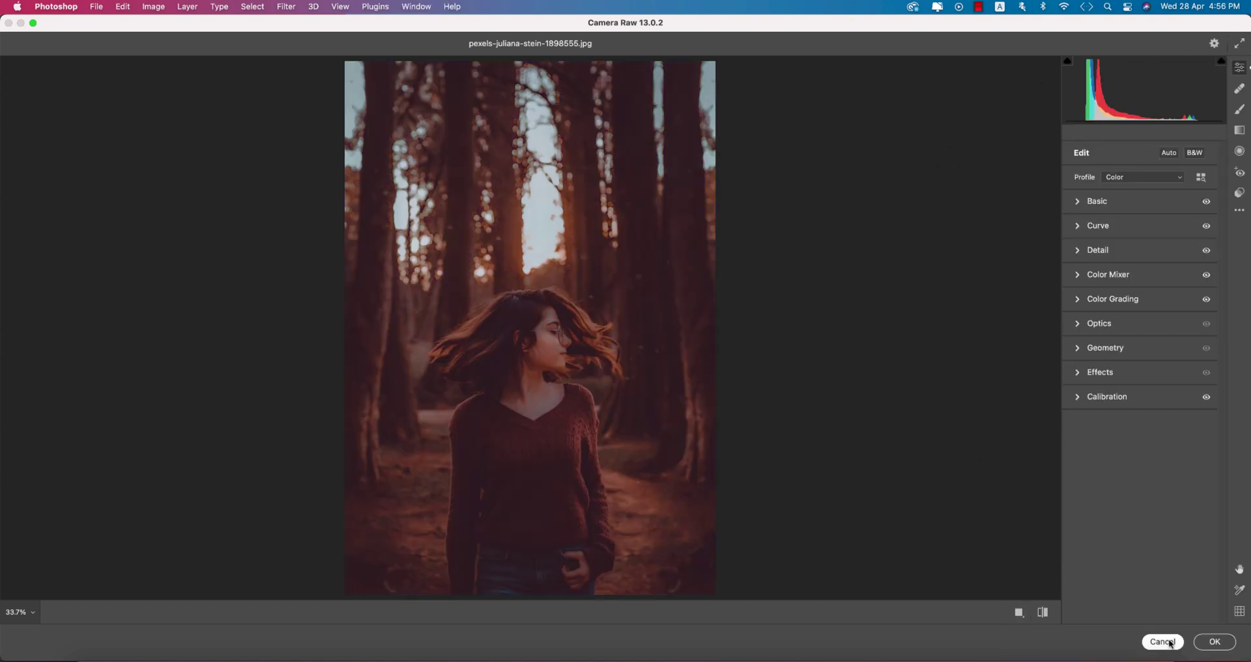
key("shift+super+a")
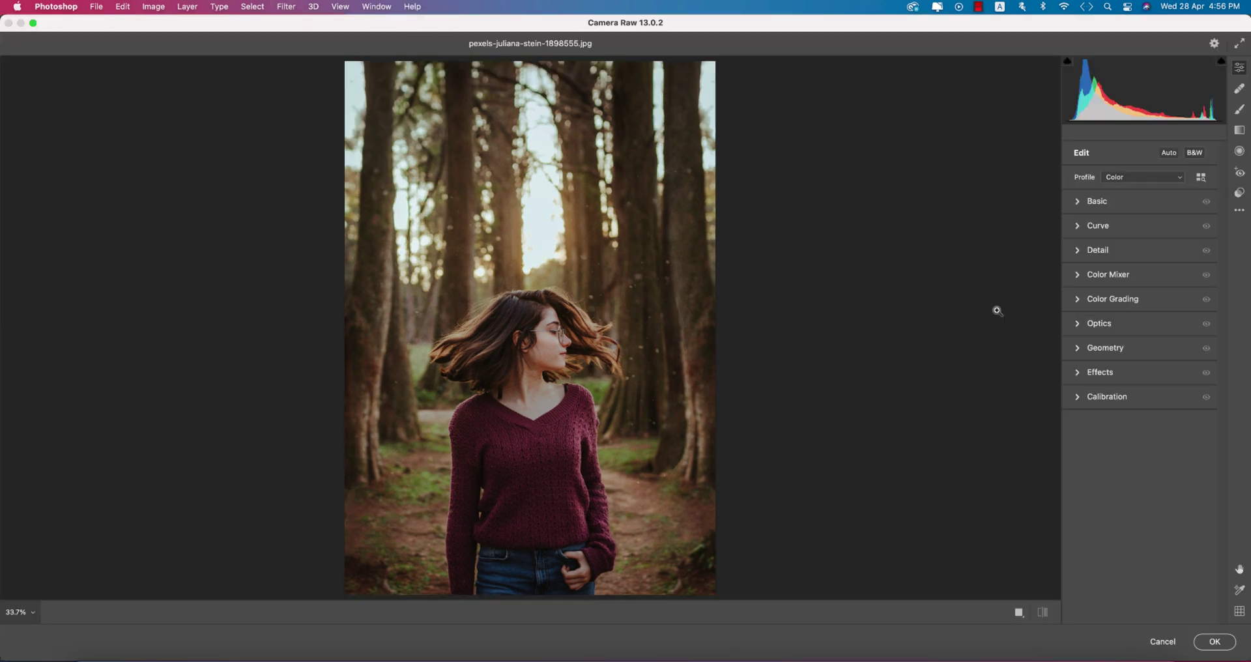
left_click(1239, 193)
left_click(1100, 425)
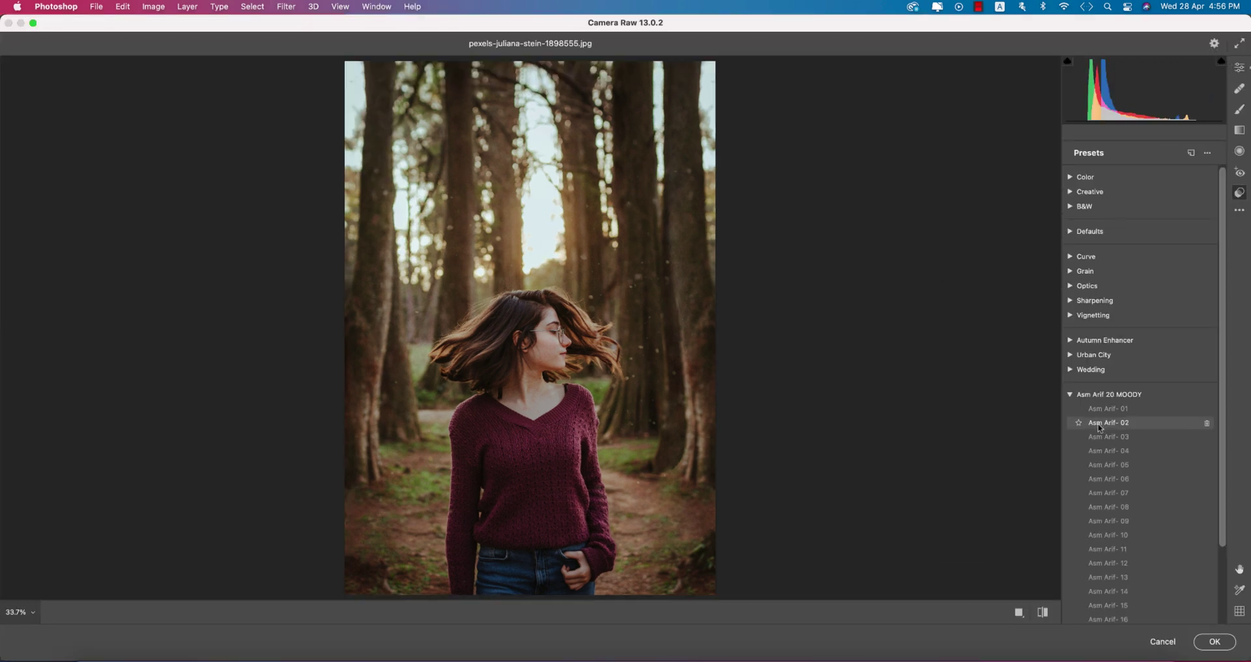
left_click(1102, 409)
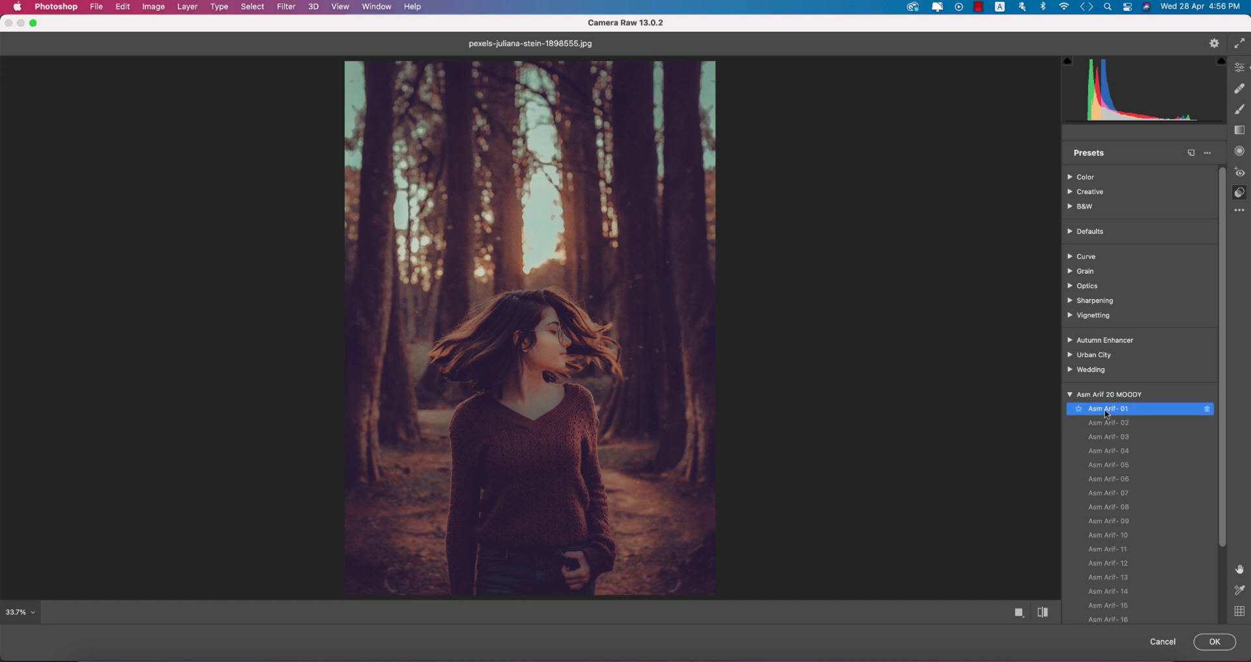
left_click(1105, 437)
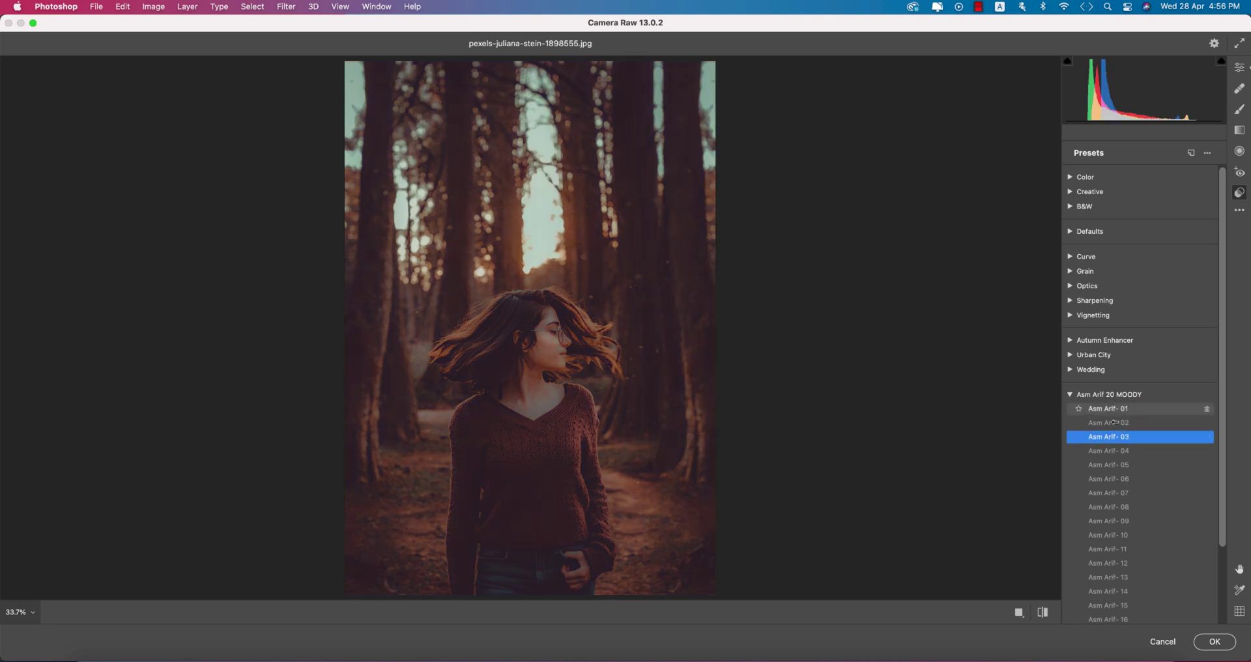
left_click(1240, 67)
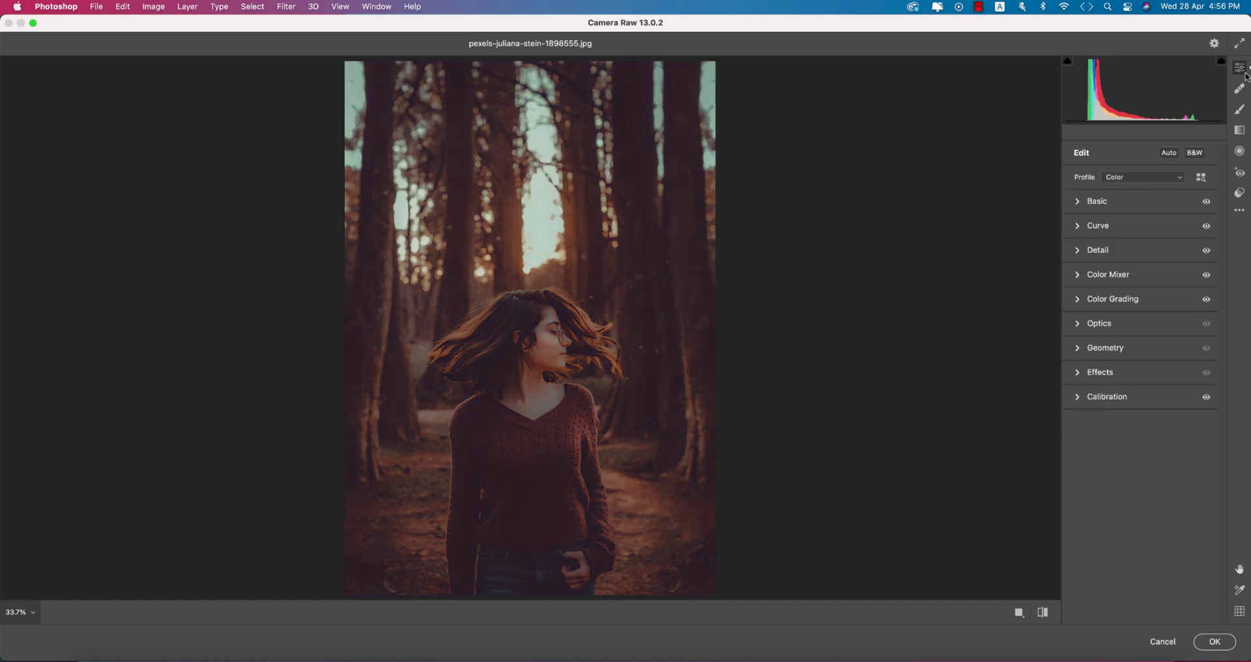
Raise the forest portrait's Exposure slightly in the Basic panel
left_click(1080, 300)
left_click(1080, 276)
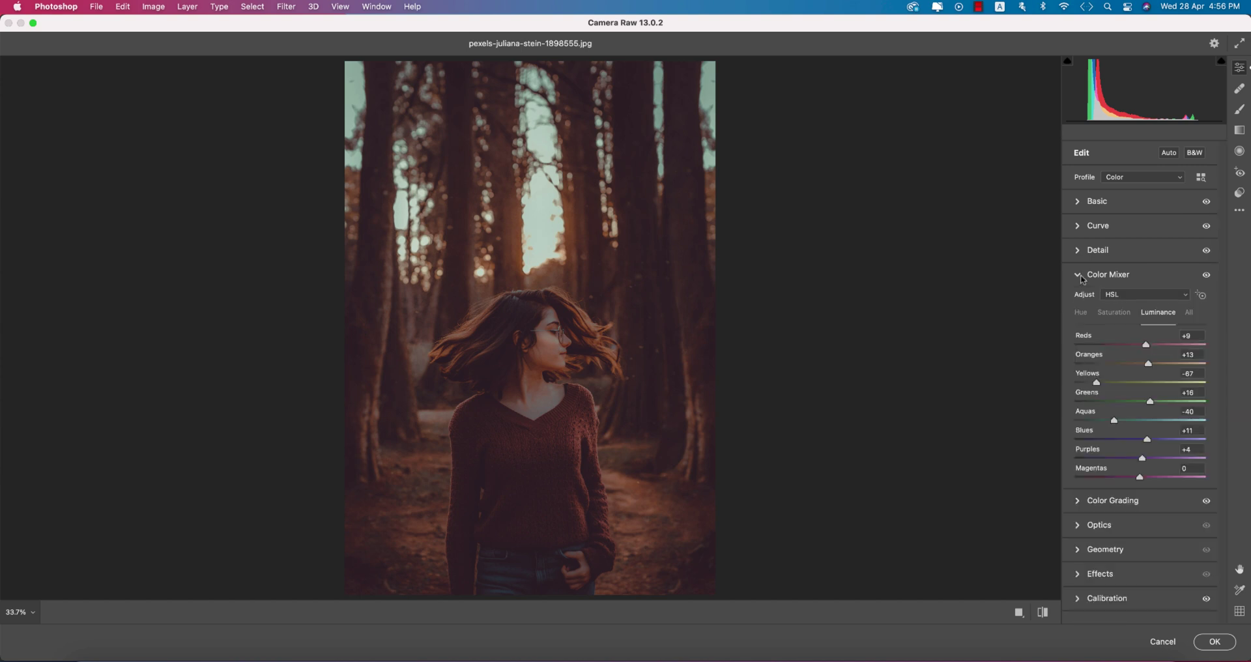
left_click(1082, 201)
left_click_drag(1142, 303, 1148, 304)
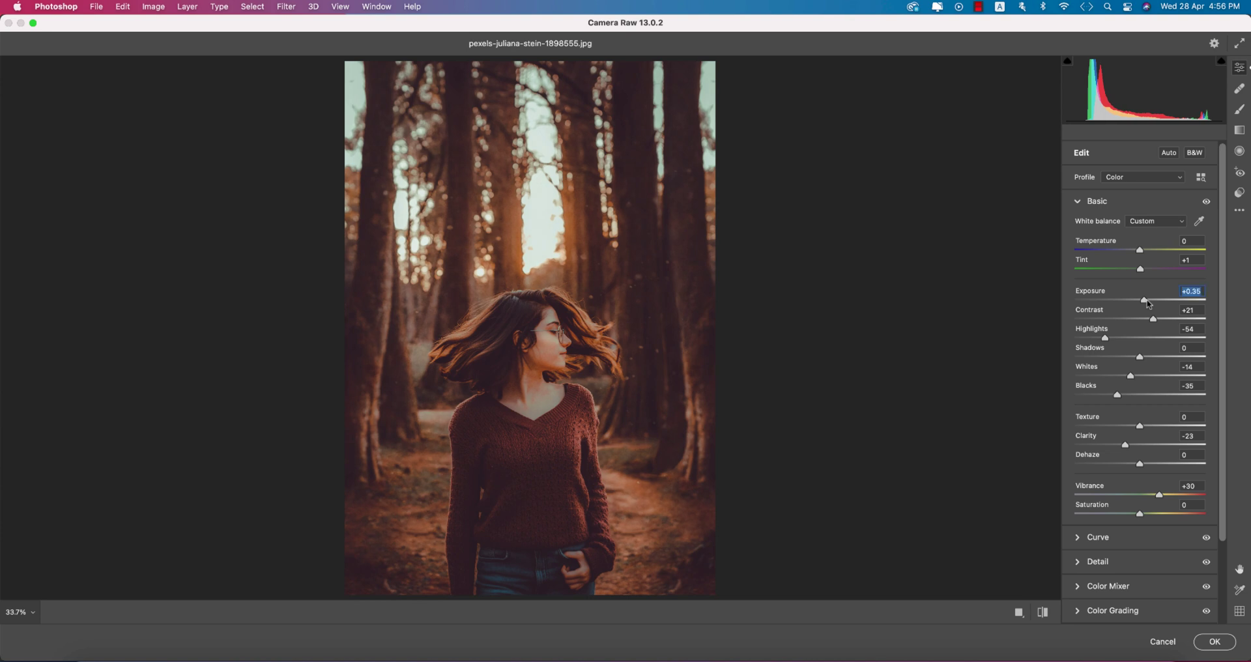
left_click(1077, 204)
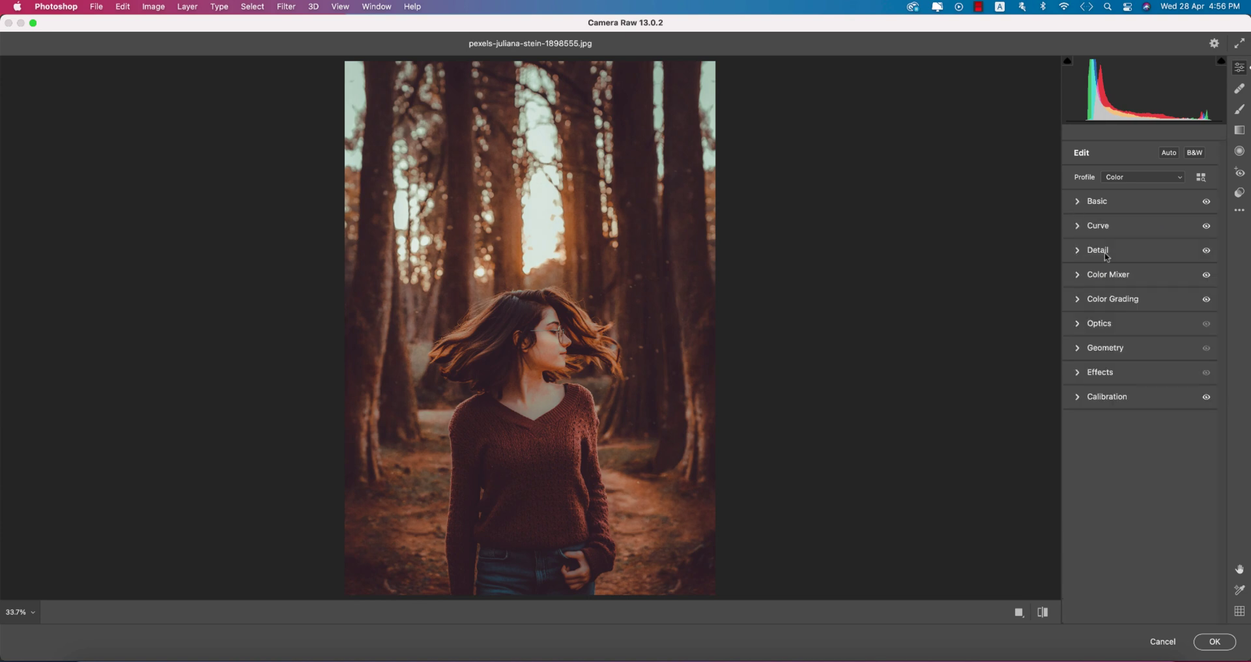
Review the Color Mixer's saturation, luminance and hue values
left_click(1082, 299)
left_click(1081, 276)
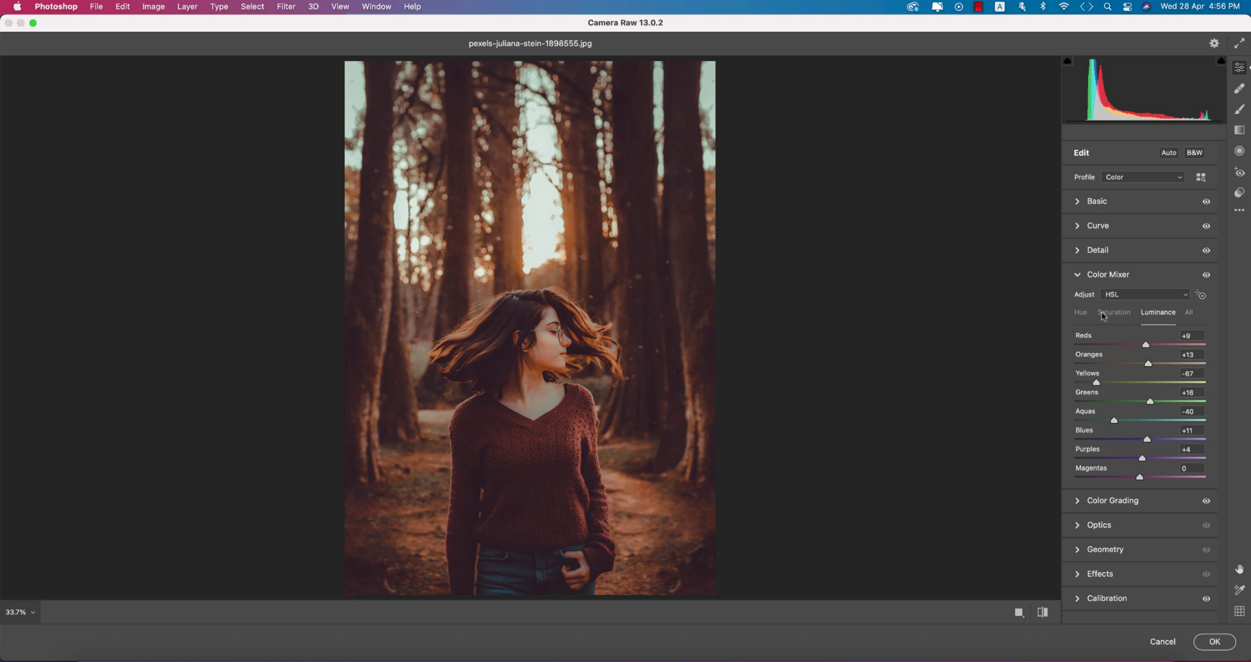
left_click(1113, 313)
left_click(1154, 313)
left_click(1086, 314)
left_click(1120, 312)
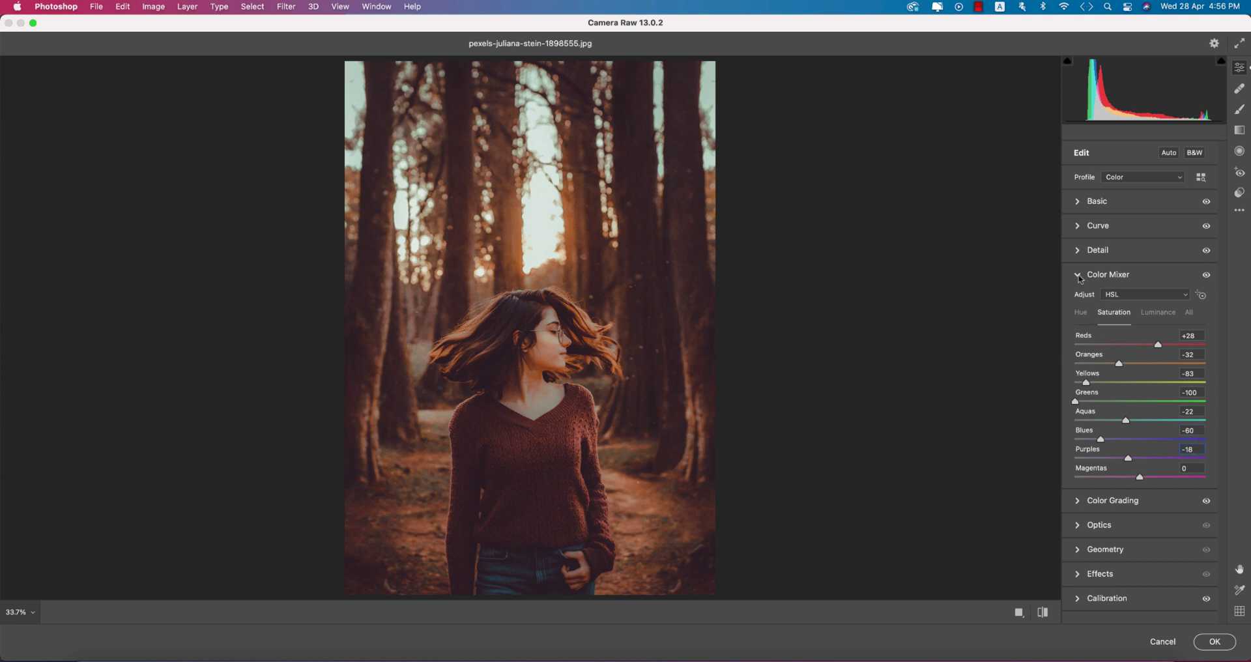
left_click(1079, 276)
Browse the presets, then cancel Camera Raw without applying the grade
left_click(1241, 194)
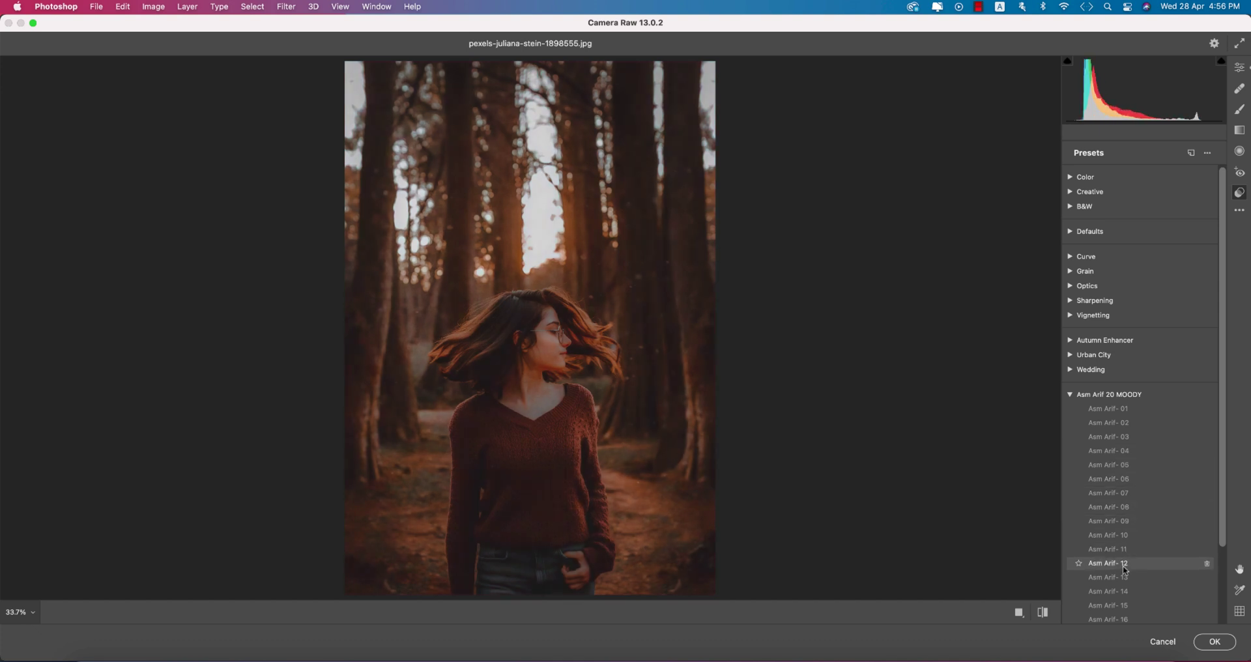
scroll(1125, 576, "down", 1)
scroll(1125, 576, "down", 5)
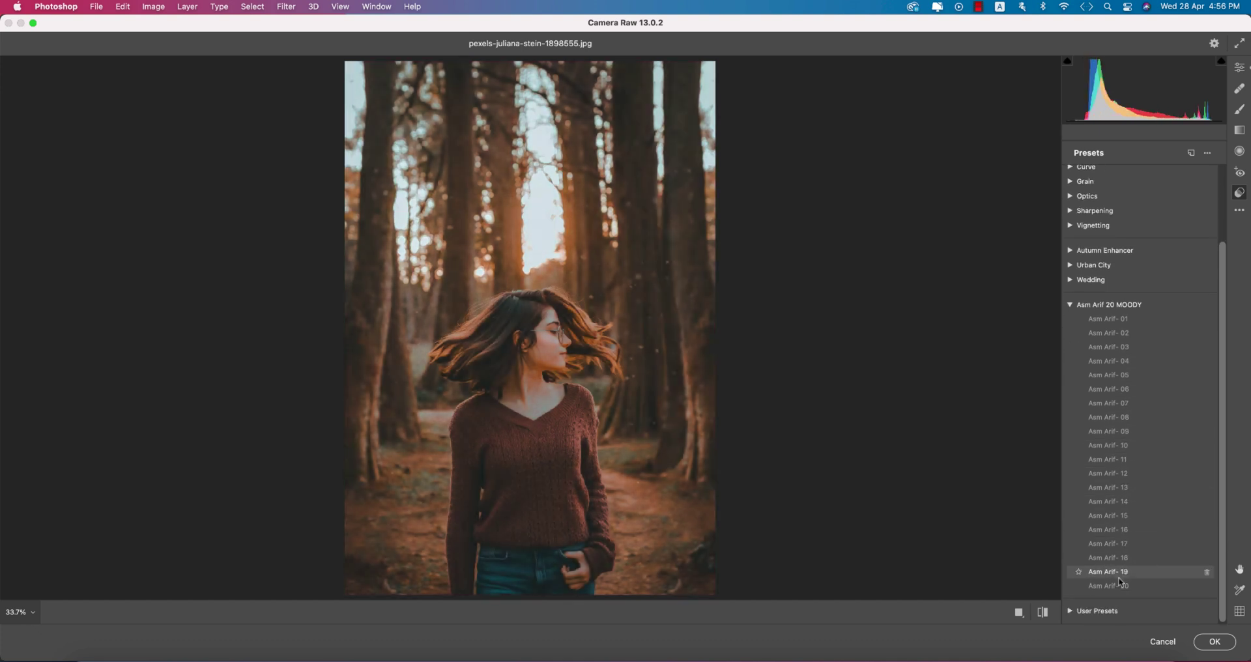
key("Escape")
key("Escape")
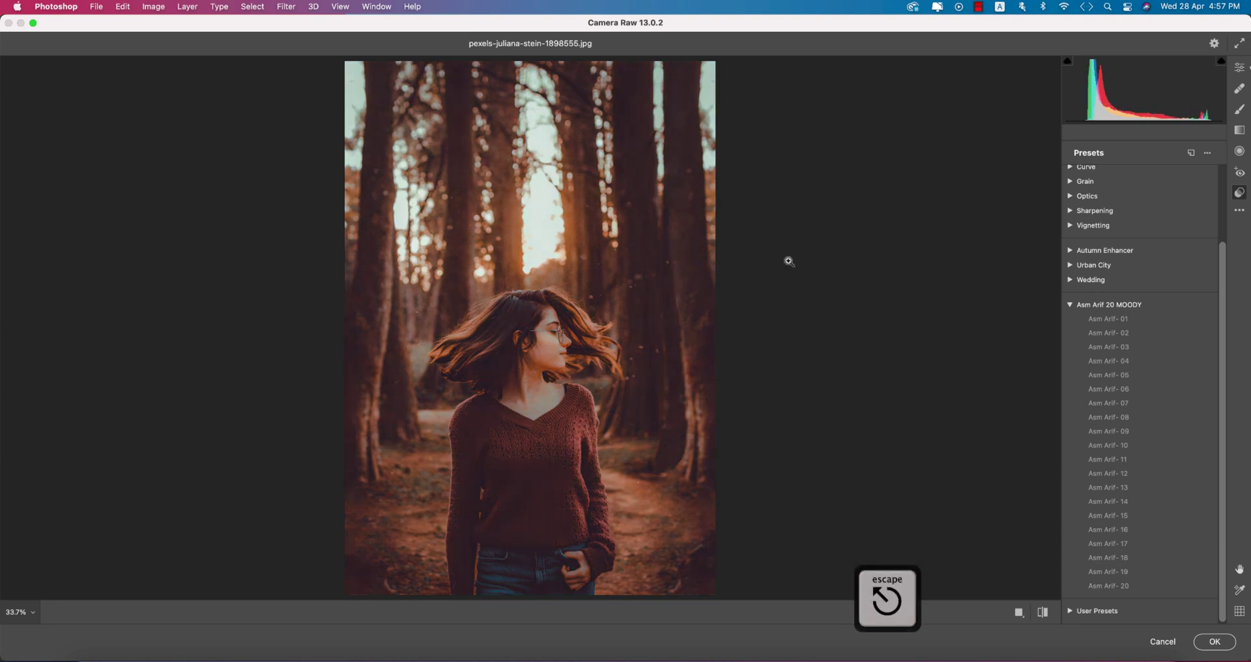
left_click(1166, 643)
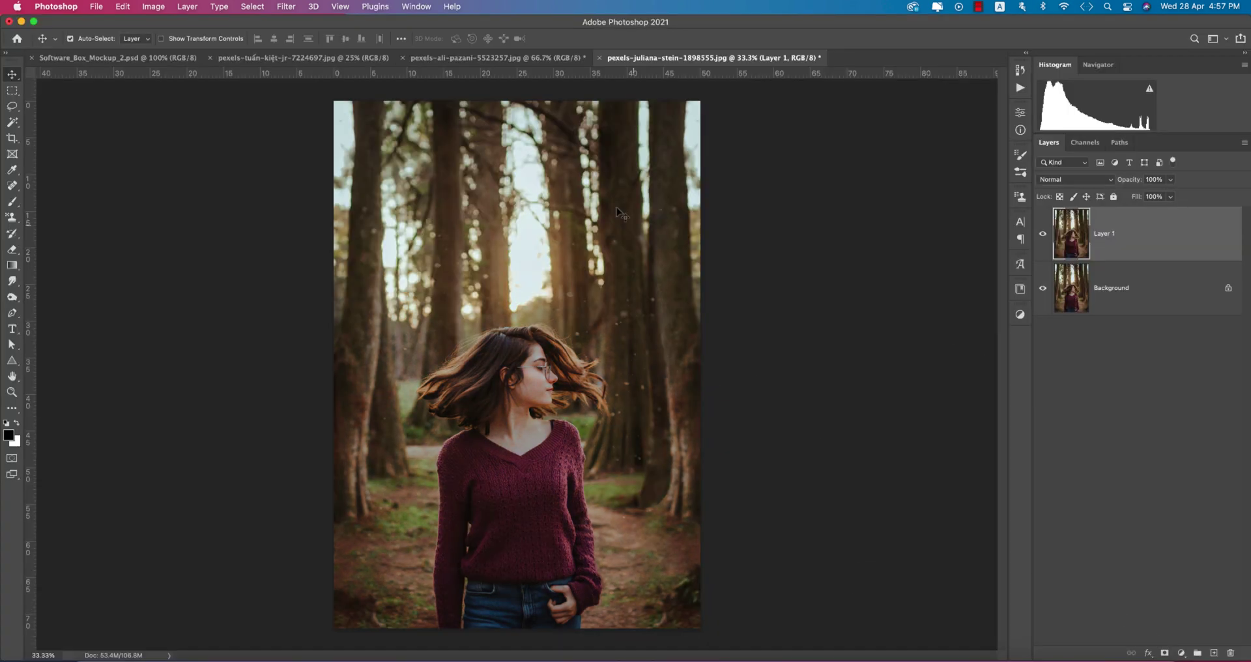
Duplicate the bokeh-lights portrait's background and run the Camera Raw filter on it
left_click(489, 58)
key("super+j")
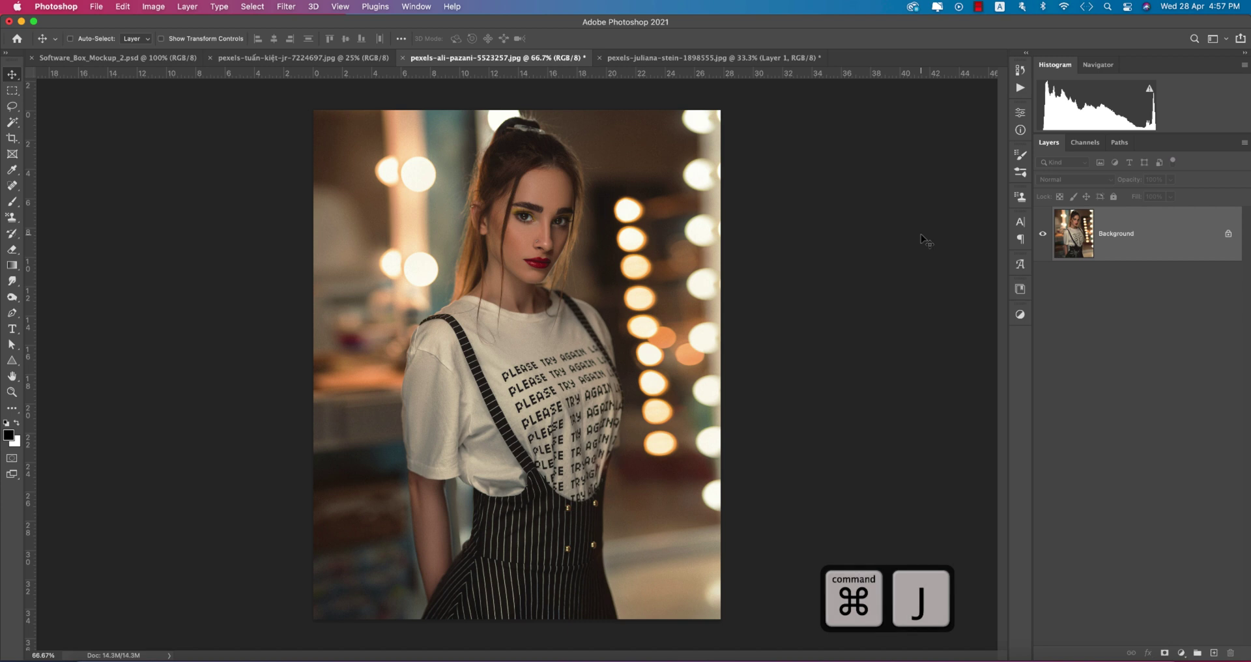
left_click(286, 7)
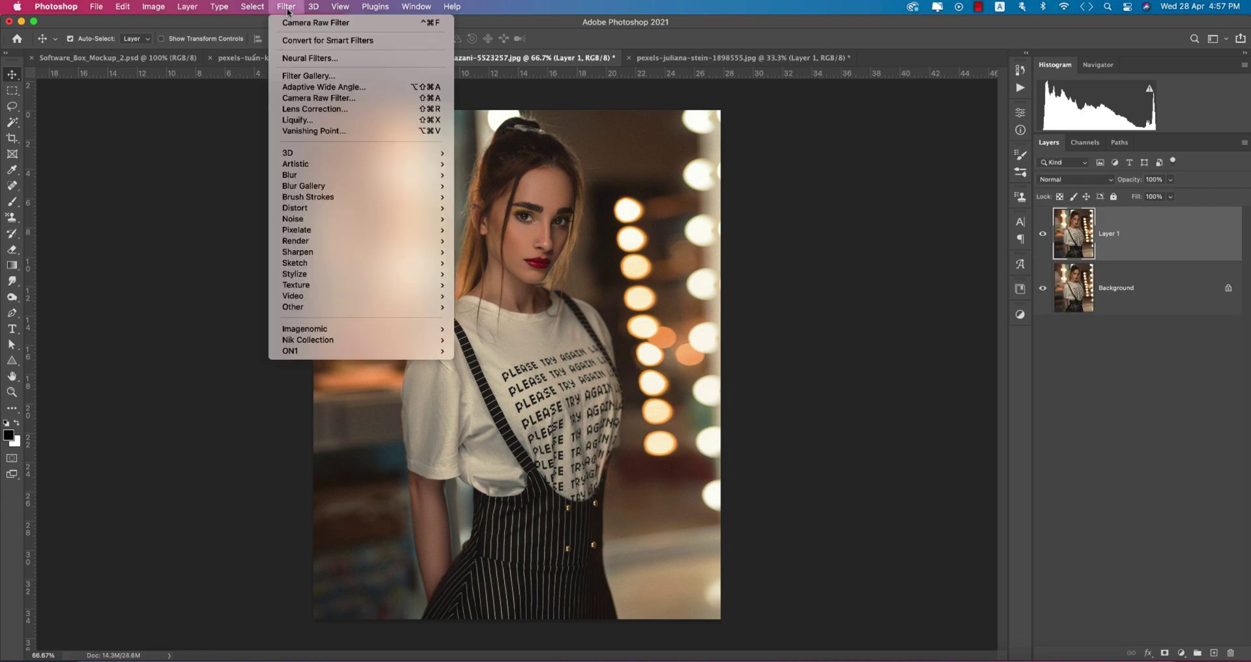
left_click(316, 95)
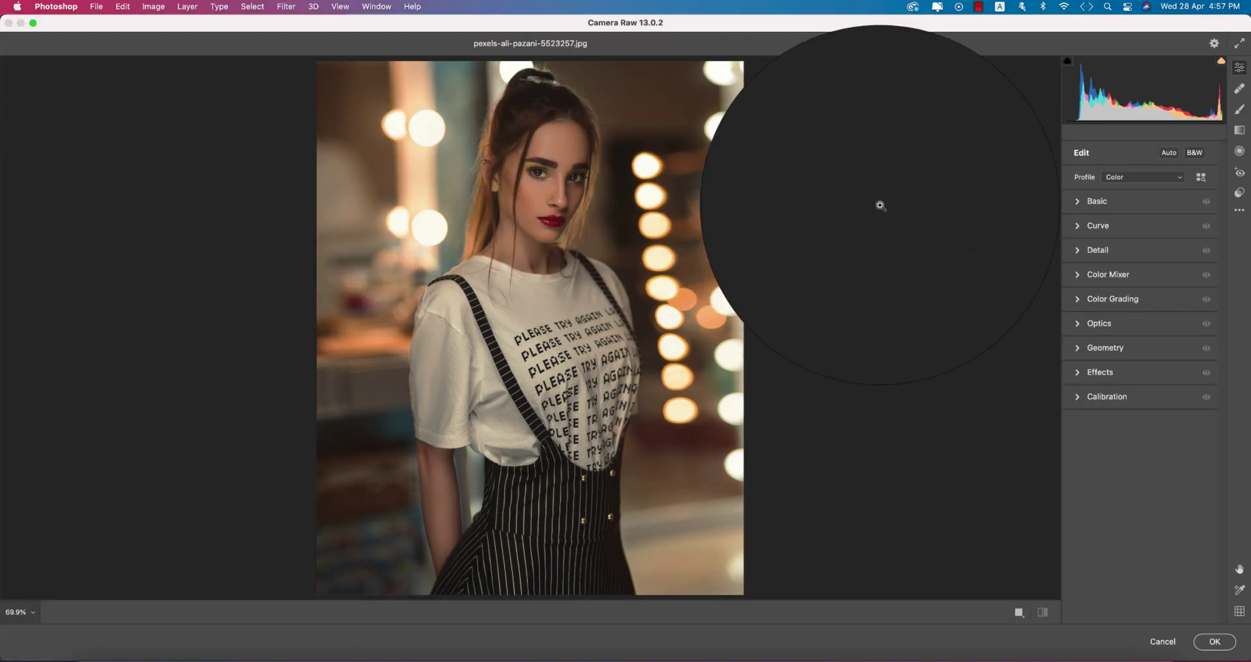
Preview moody presets Asm Arif- 01 through 12 on the portrait
left_click(1236, 199)
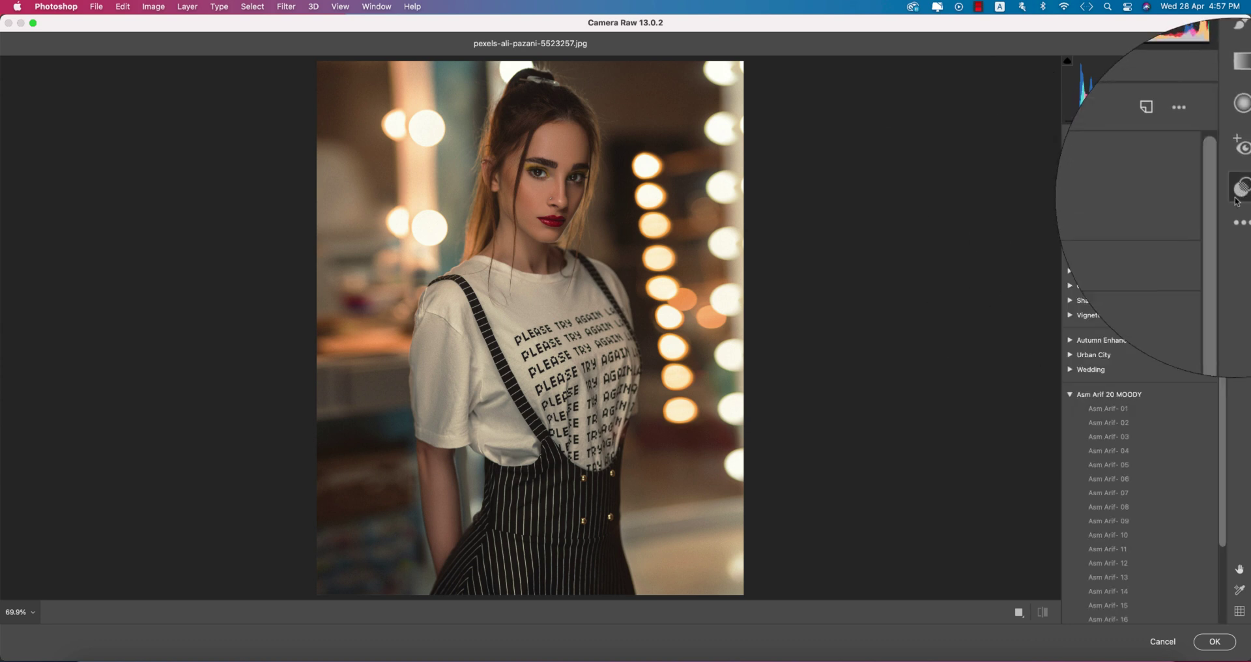
left_click(1106, 408)
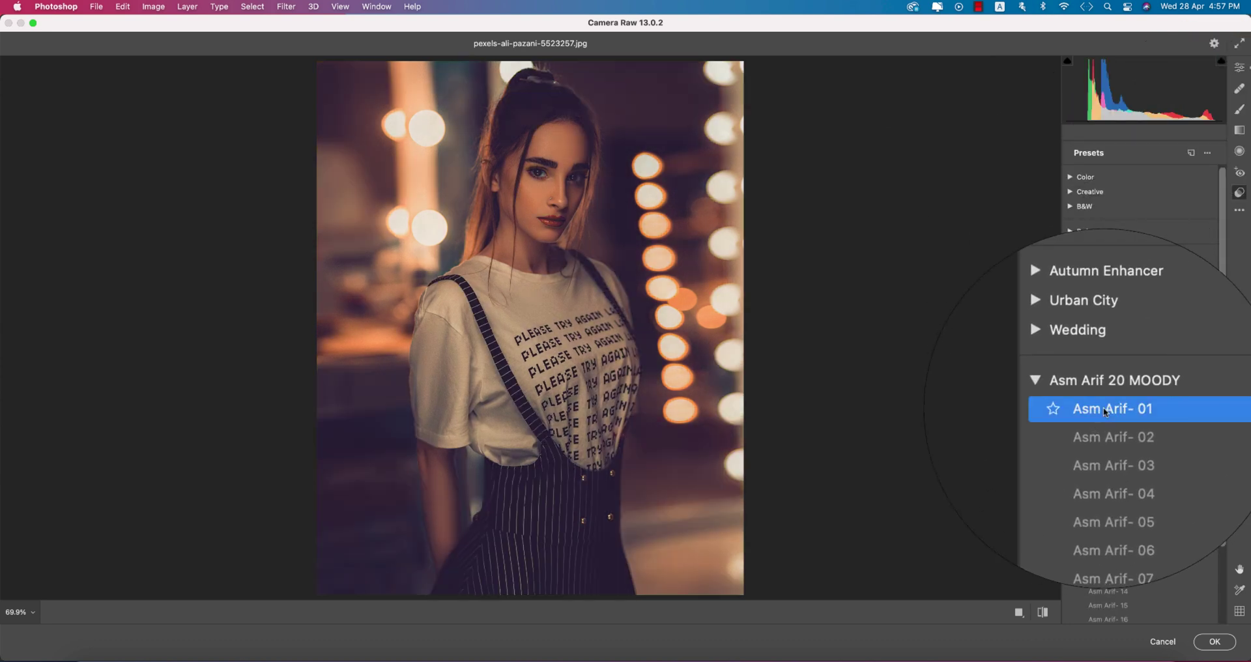
left_click(1107, 424)
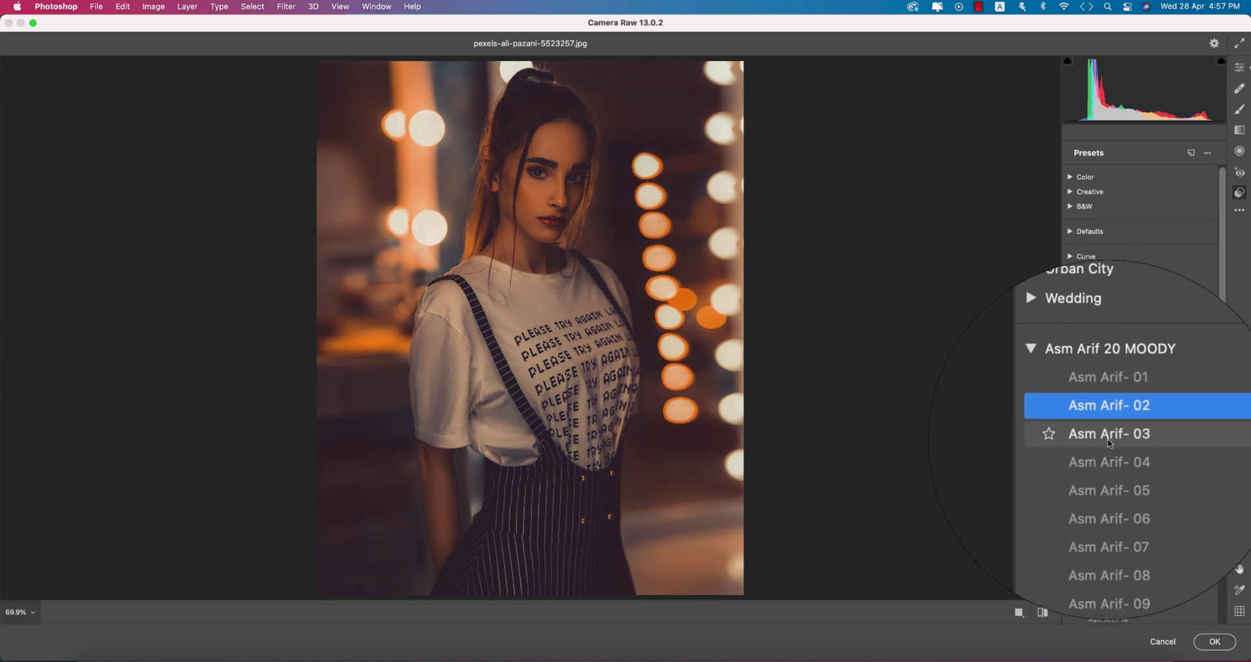
left_click(1108, 433)
left_click(1109, 453)
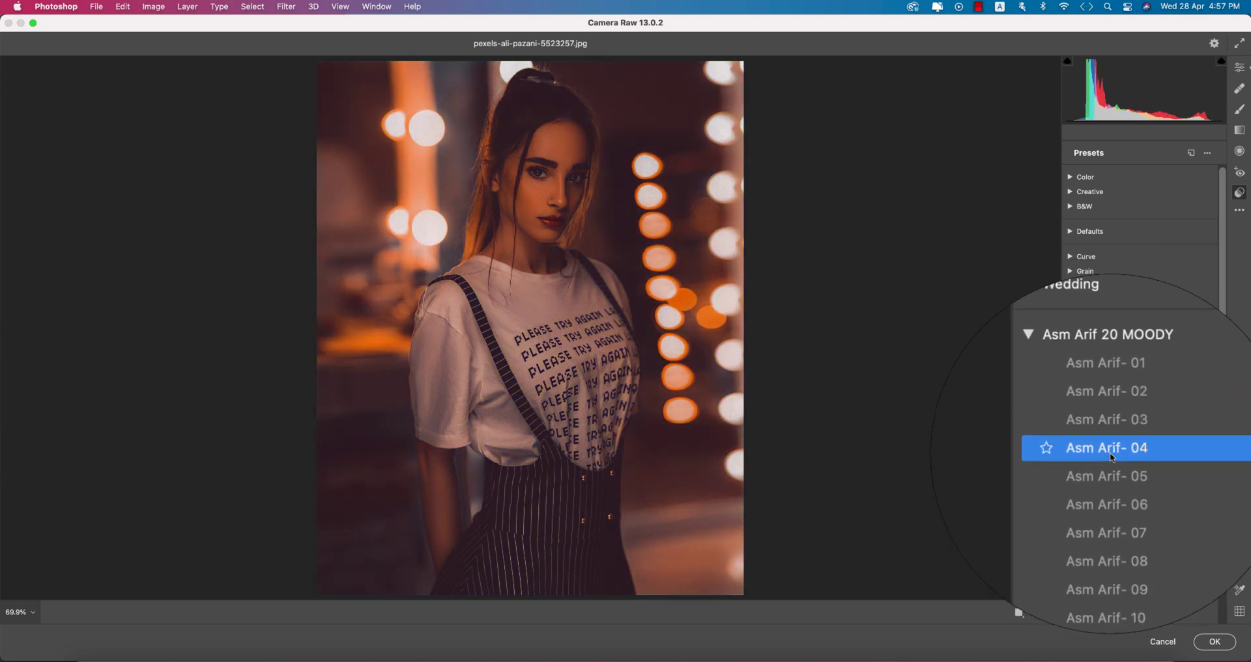
left_click(1109, 462)
left_click(1109, 485)
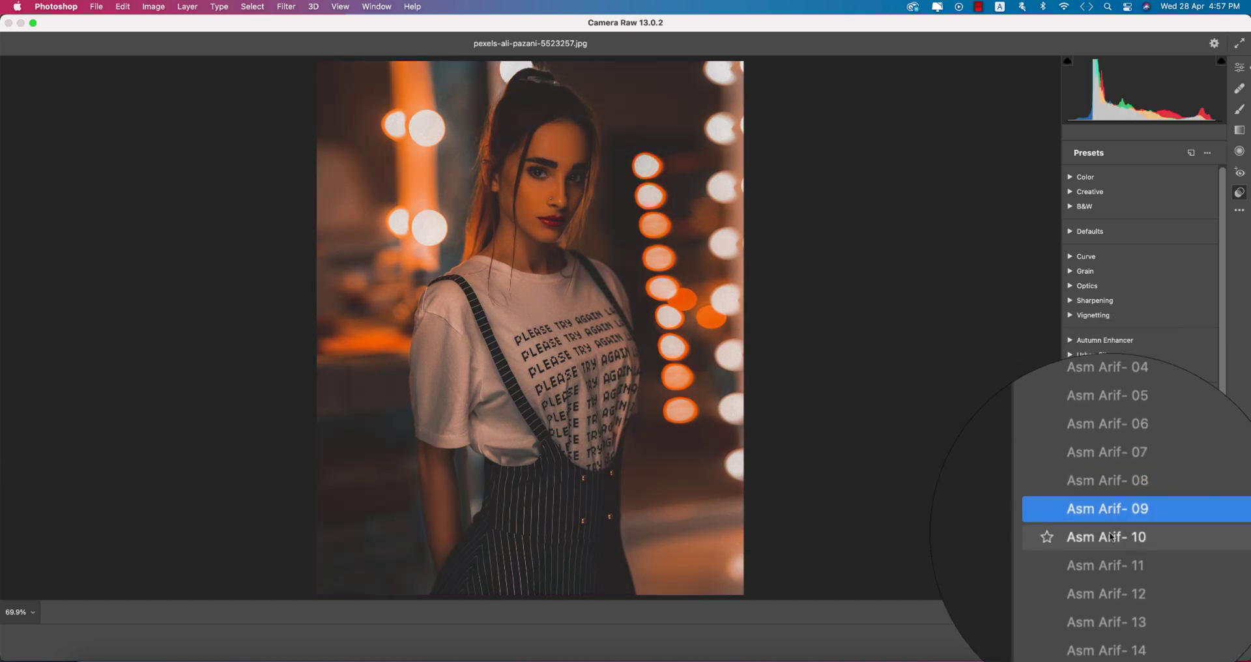
left_click(1110, 533)
left_click(1110, 550)
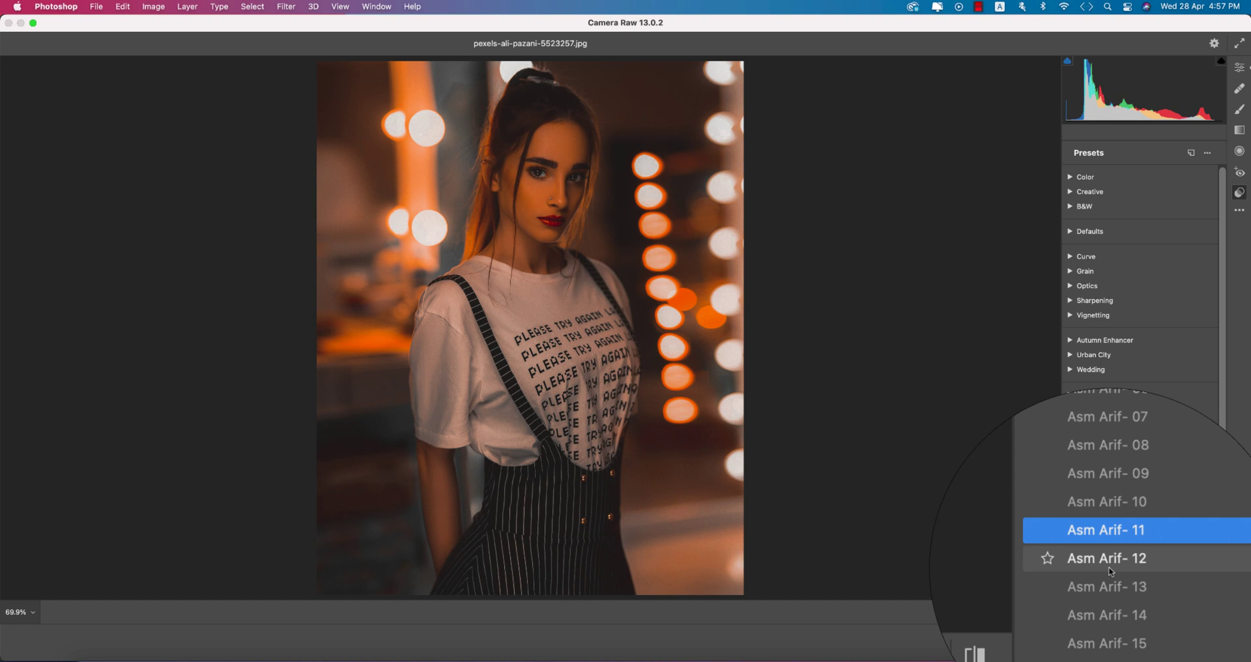
left_click(1109, 557)
Step through presets Asm Arif- 13 to 19, finishing on Asm Arif- 19
left_click(1108, 580)
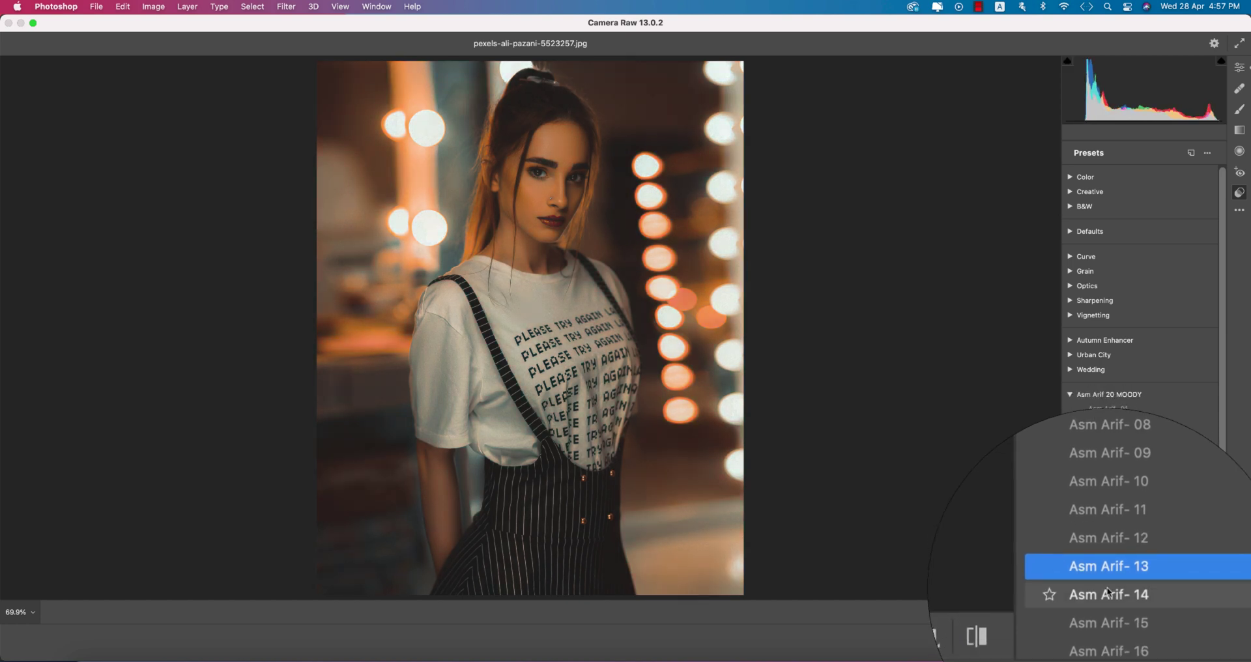
left_click(1111, 589)
left_click(1121, 606)
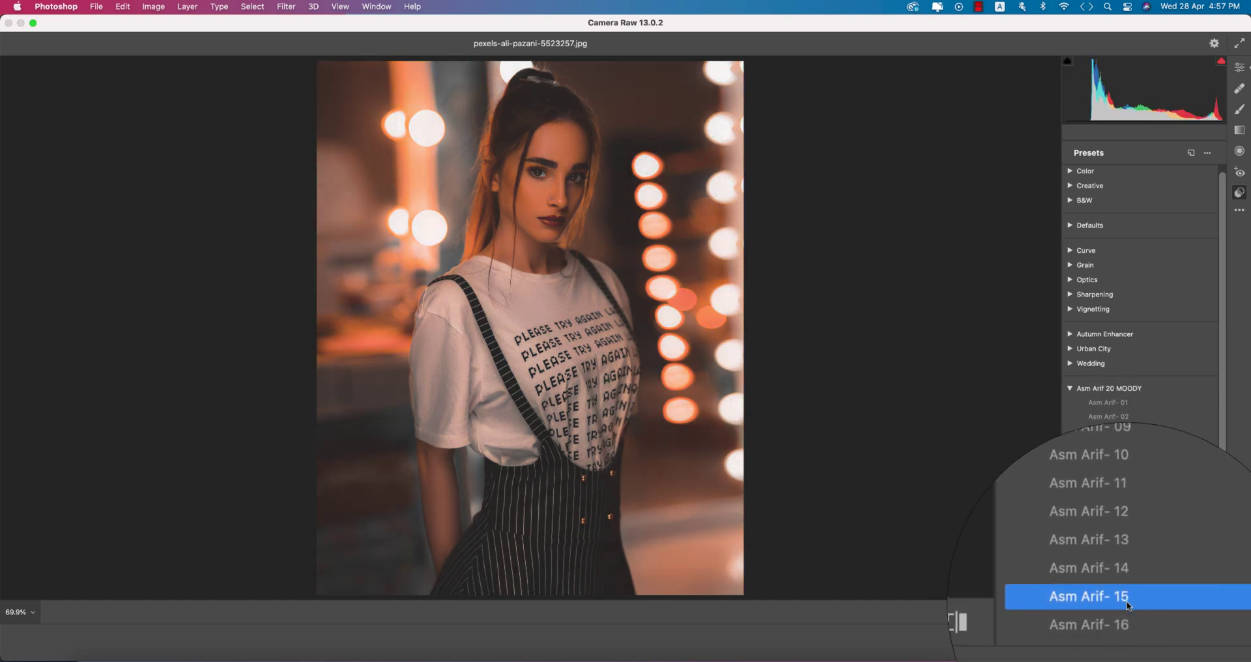
scroll(1128, 605, "down", 2)
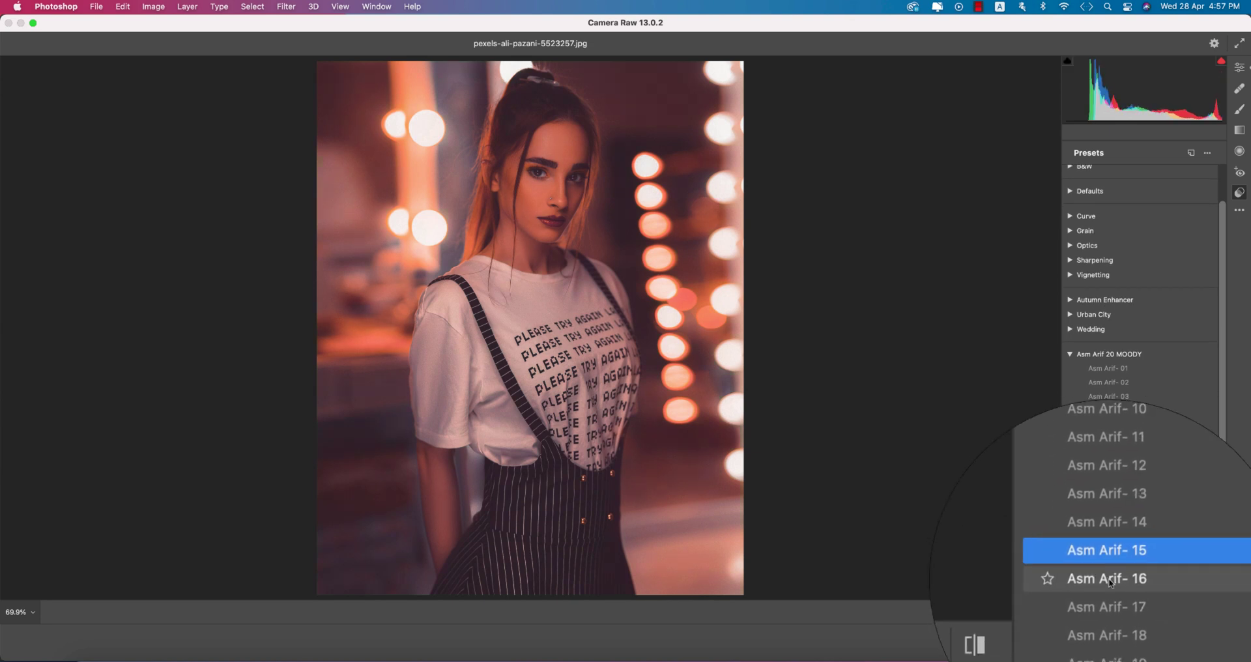
left_click(1121, 584)
left_click(1119, 577)
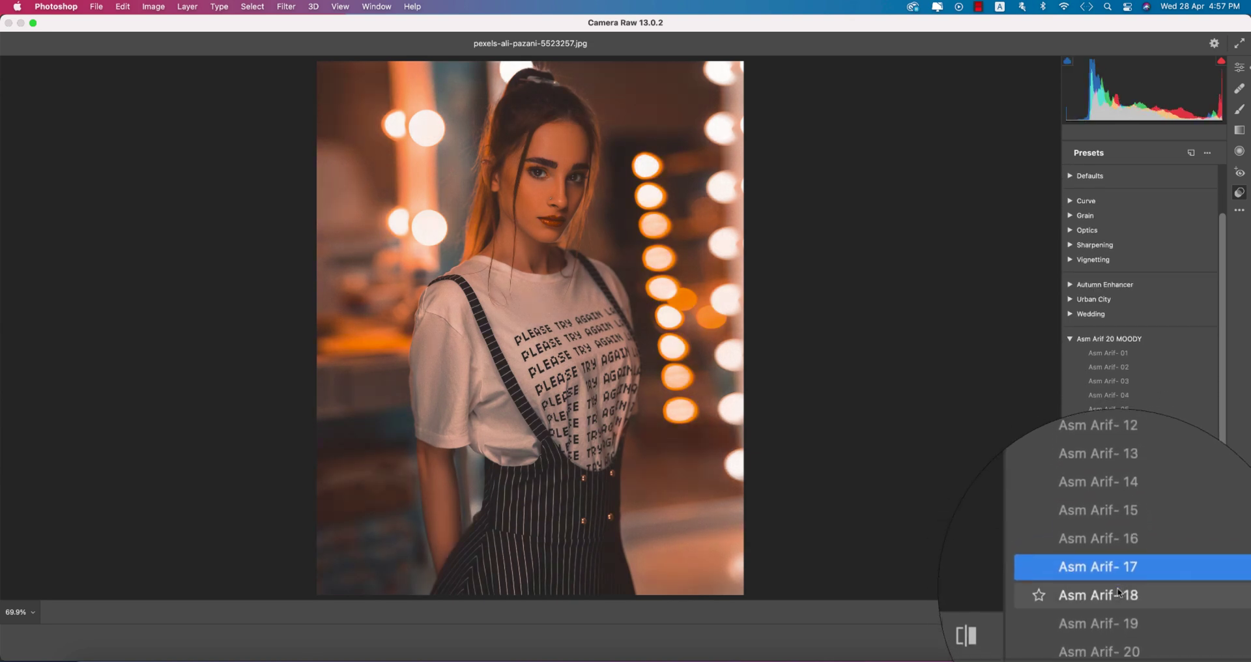
left_click(1117, 589)
left_click(1119, 607)
scroll(1119, 604, "down", 1)
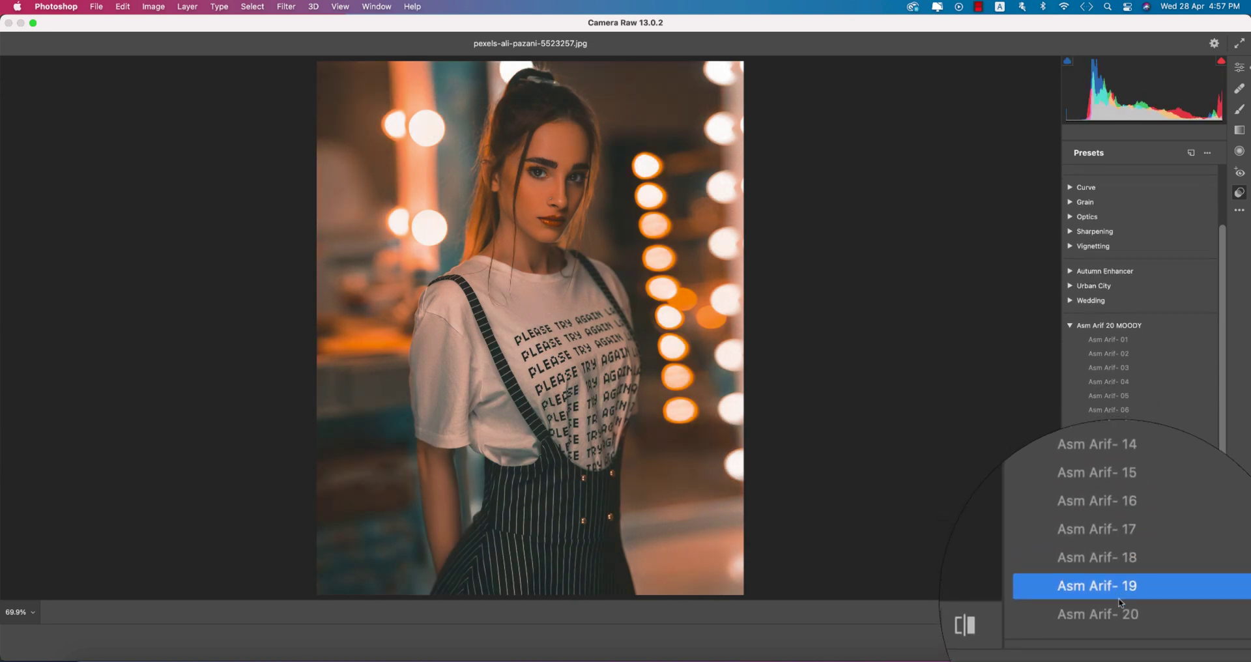
left_click(1119, 606)
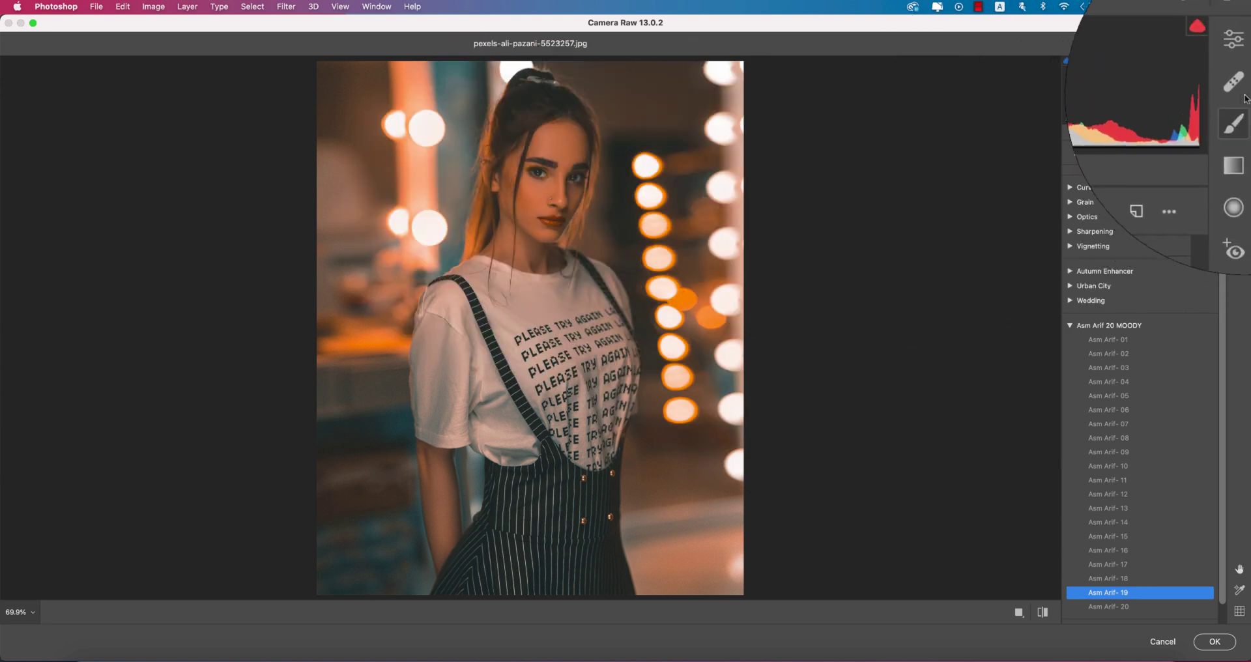
Set Exposure +0.20, Temperature -10, Vibrance -5 and Clarity +21
left_click(1240, 67)
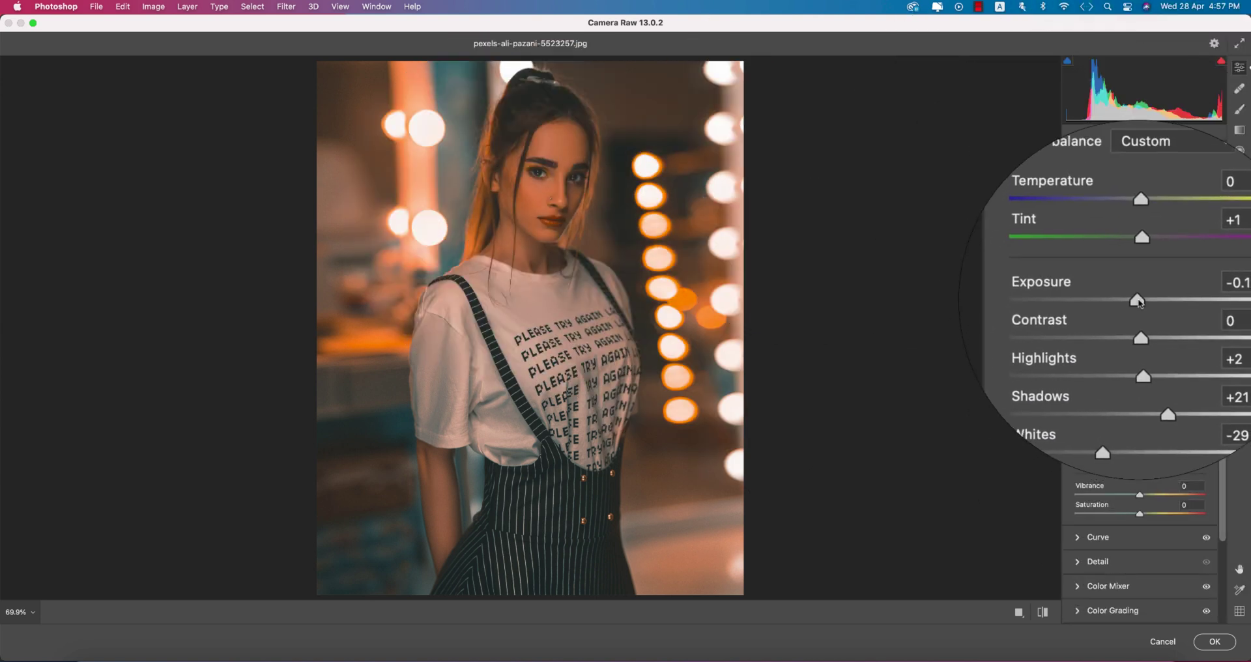
left_click_drag(1137, 301, 1145, 301)
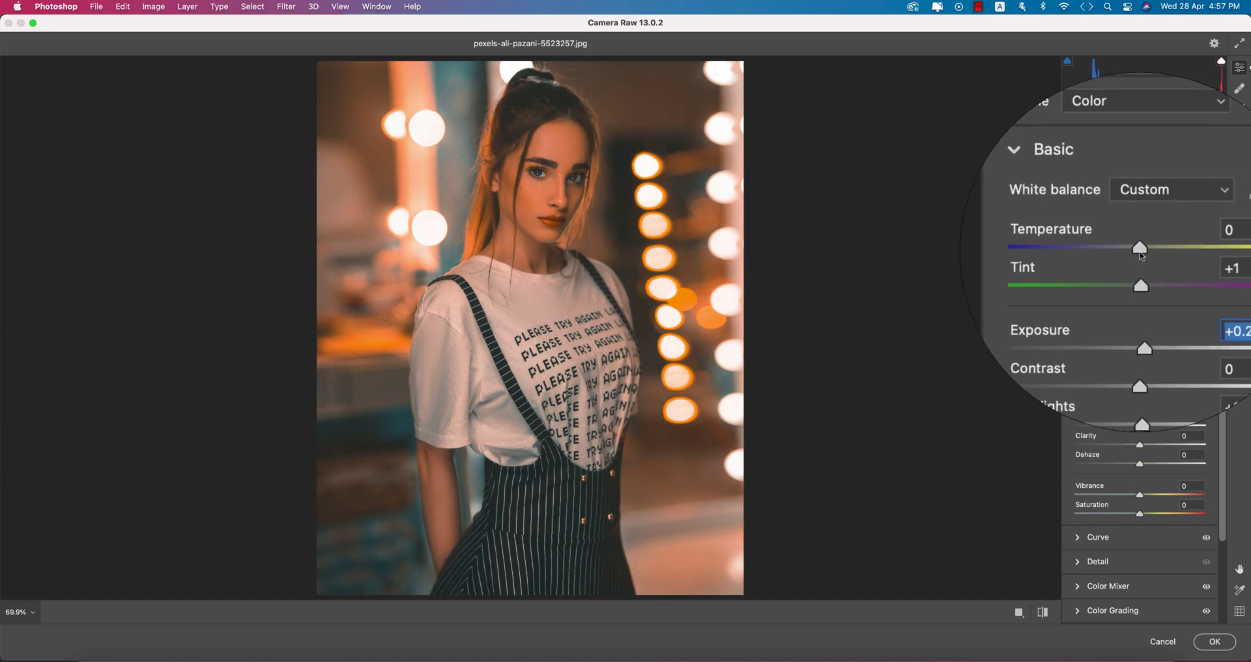
left_click_drag(1141, 253, 1134, 253)
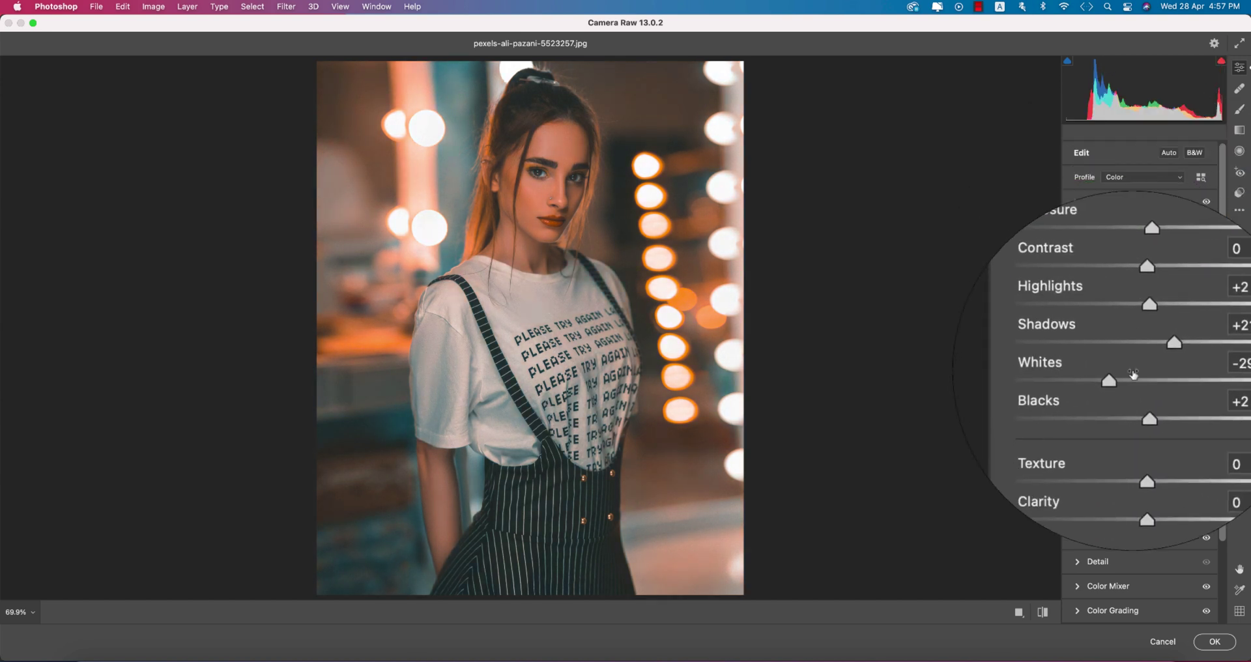
mouse_move(1140, 495)
left_mouse_down()
mouse_move(1127, 495)
mouse_move(1137, 495)
left_mouse_up()
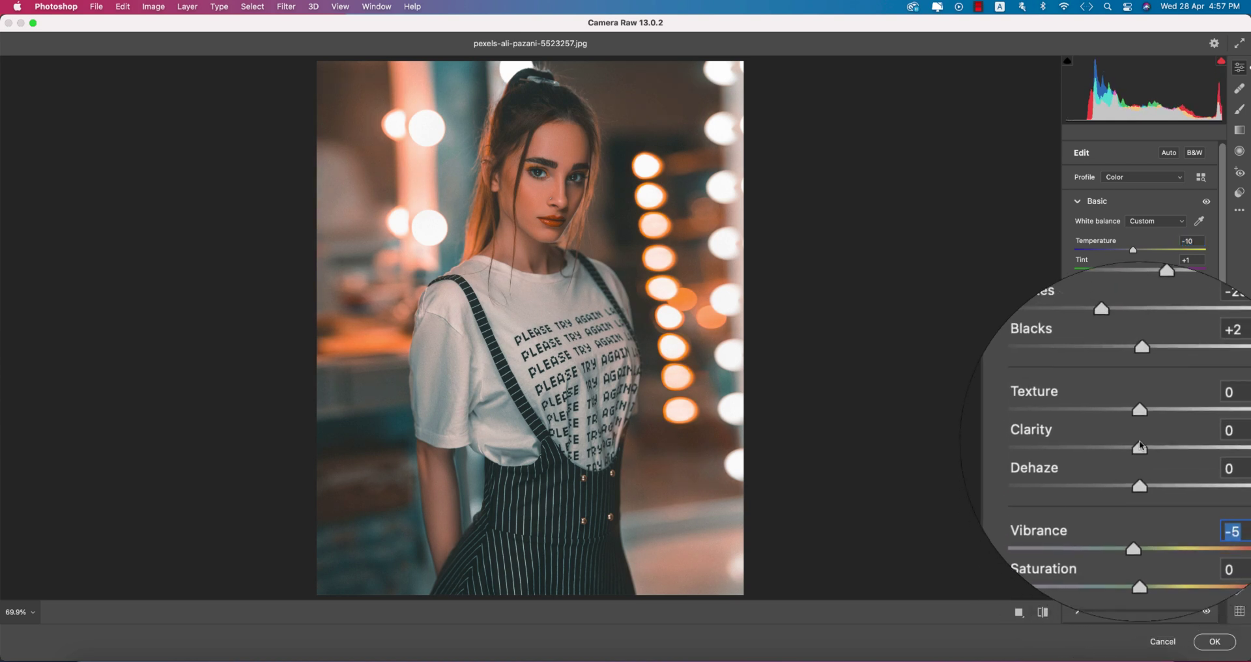
mouse_move(1144, 424)
left_mouse_down()
mouse_move(1154, 446)
mouse_move(1133, 429)
left_mouse_up()
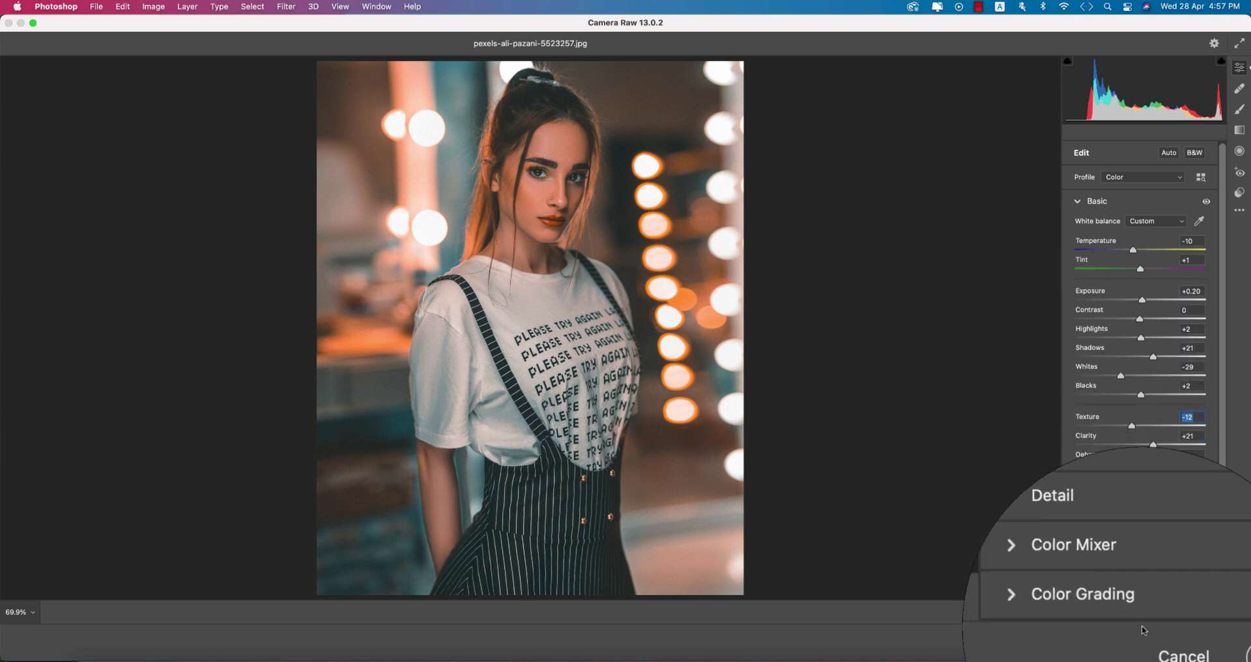
Compare before and after, then cancel Camera Raw back to the portrait
left_click(1042, 612)
left_click(1043, 612)
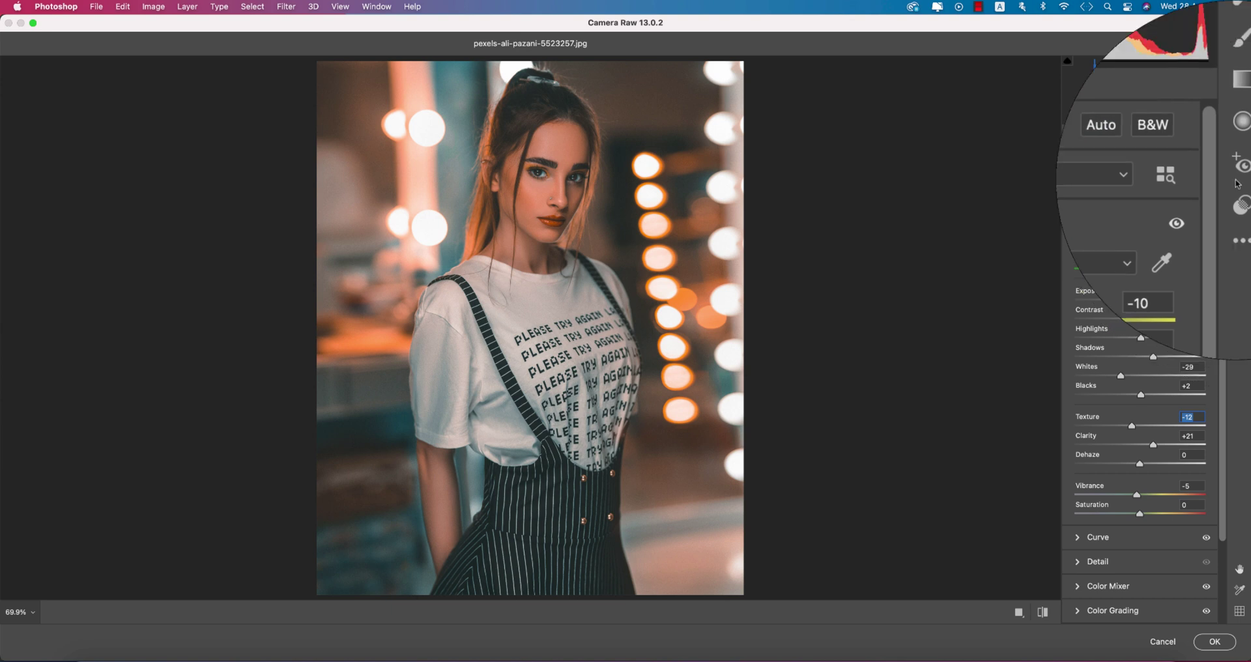
key("Escape")
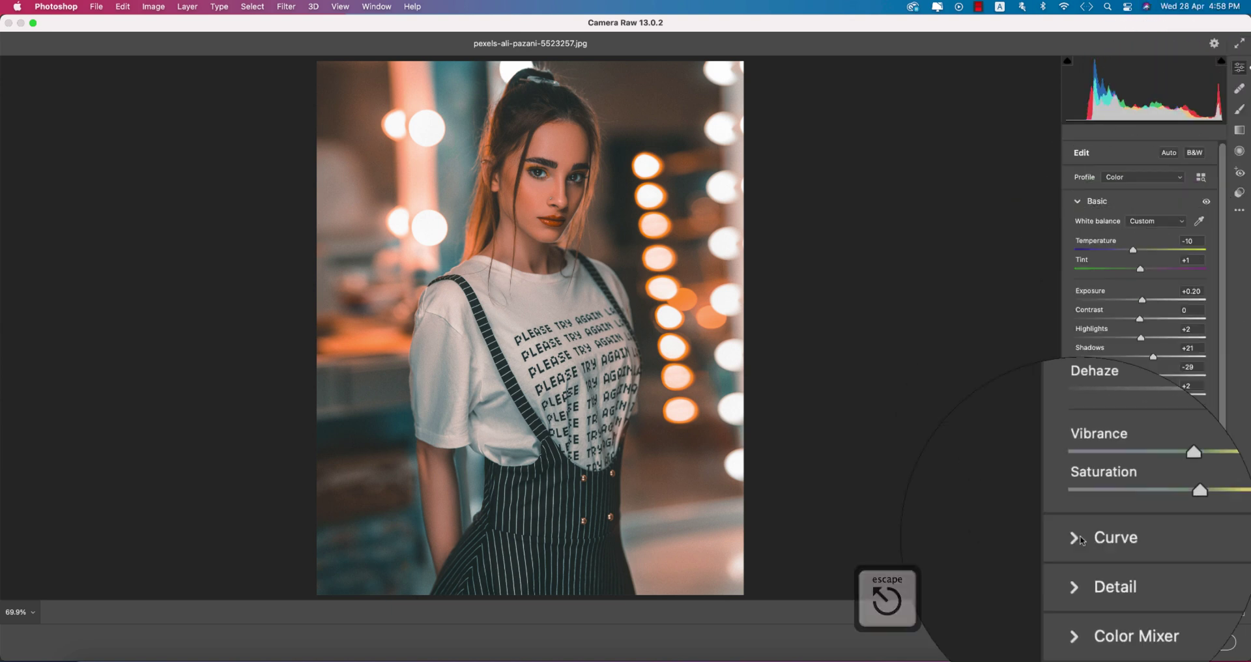
left_click(1163, 641)
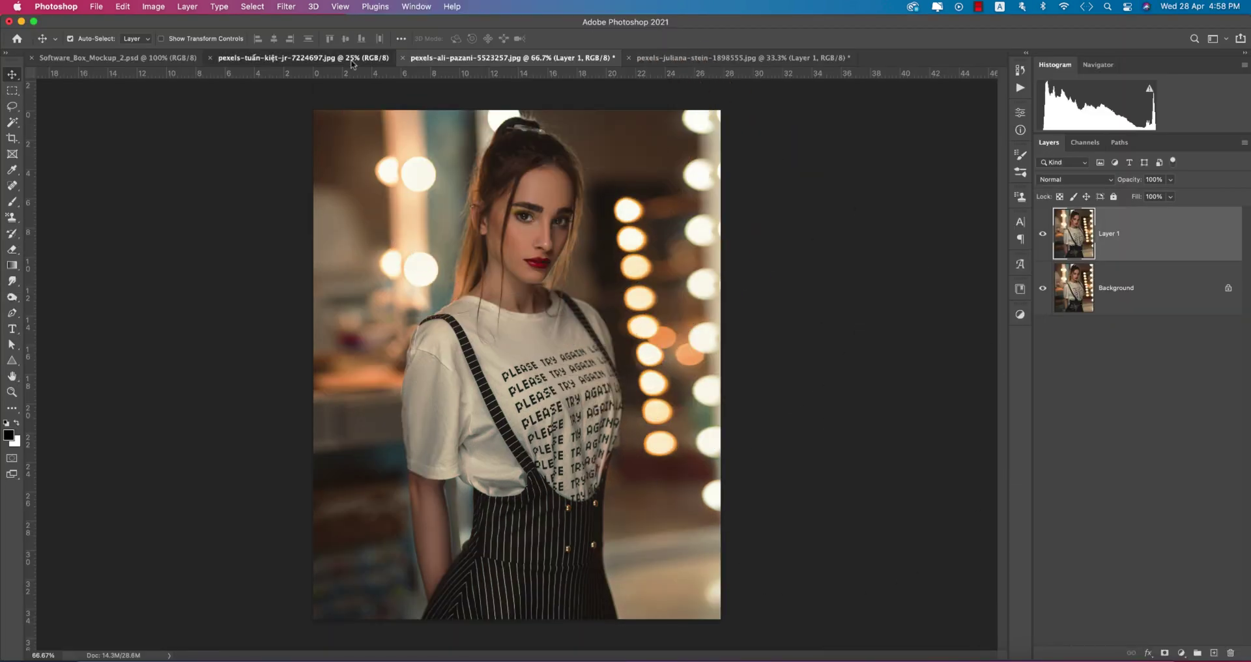
Duplicate the wicker-chair portrait's layer and run the Camera Raw filter on it
left_click(287, 57)
key("super+j")
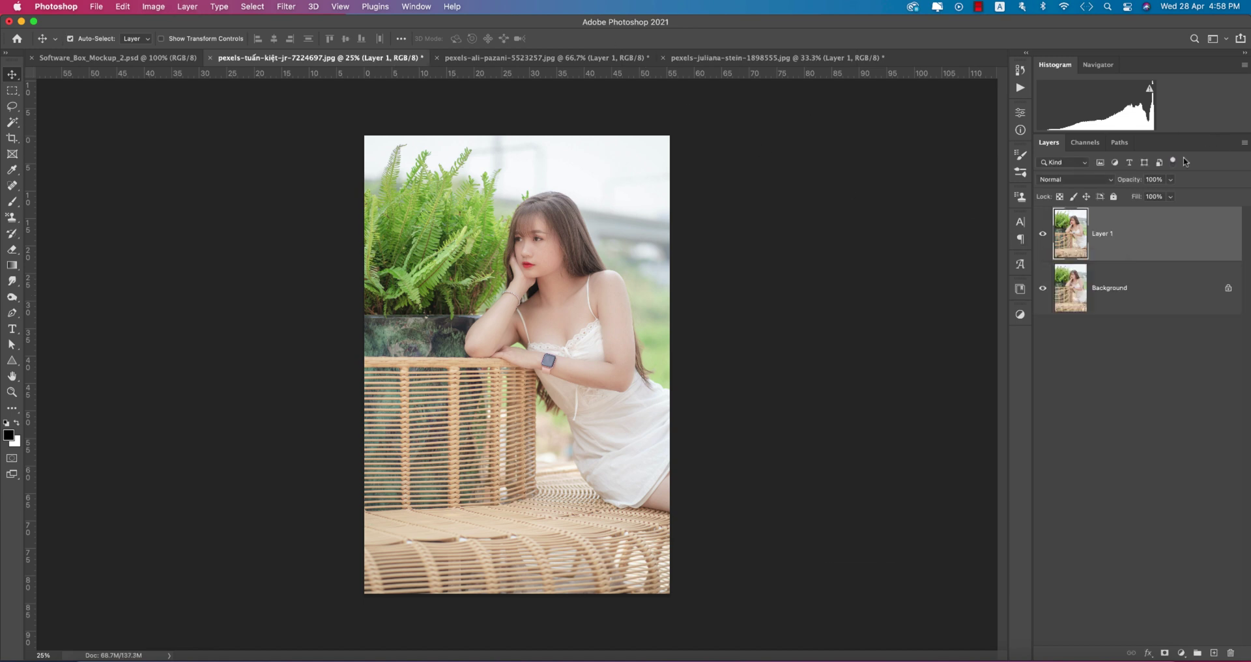
left_click(296, 10)
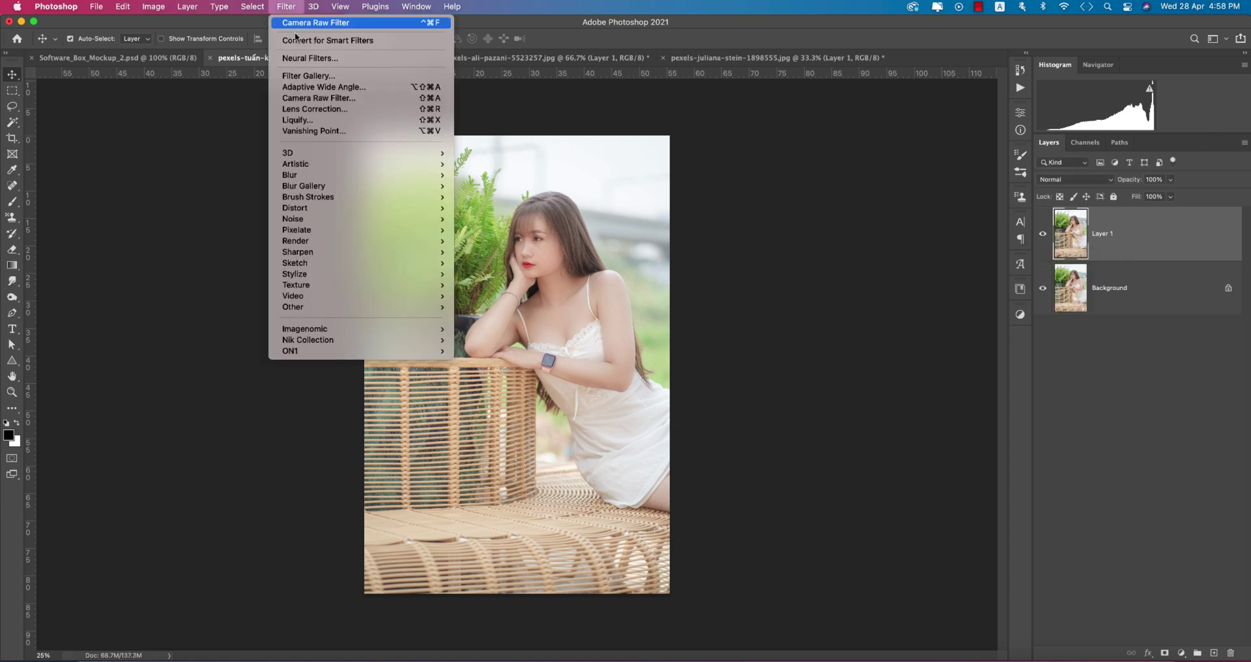
left_click(319, 102)
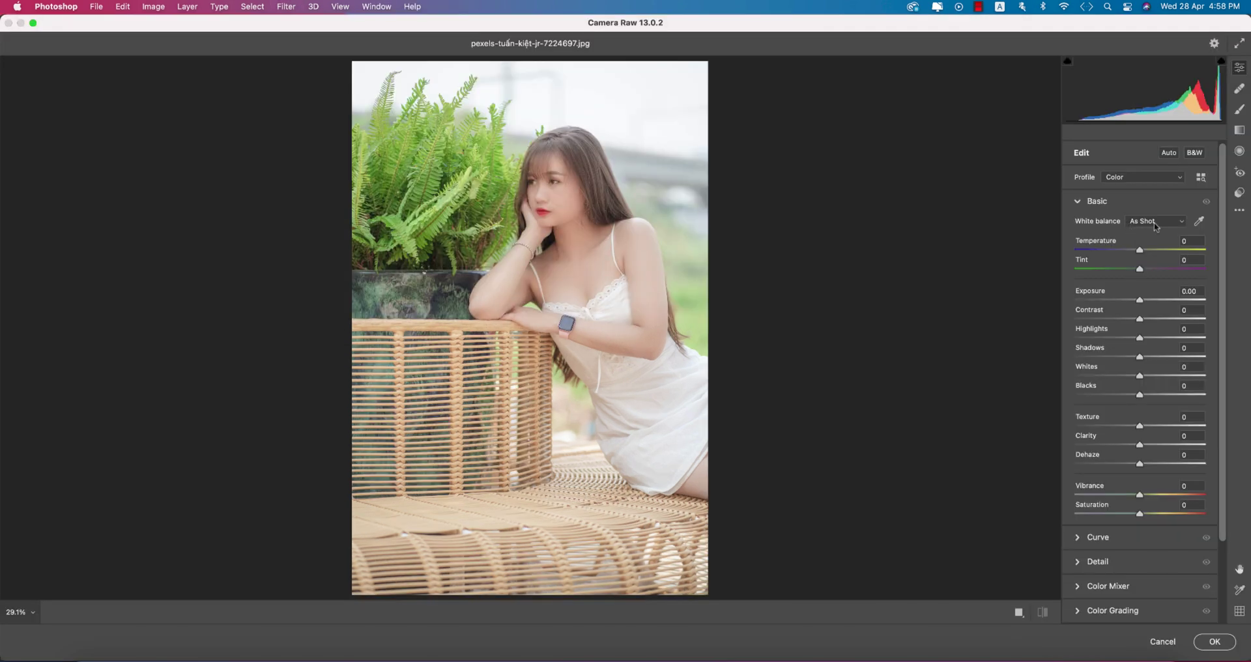
Open the Asm Arif 20 MOODY presets, try 06 and 12, then apply 15
left_click(1238, 210)
left_click(1240, 193)
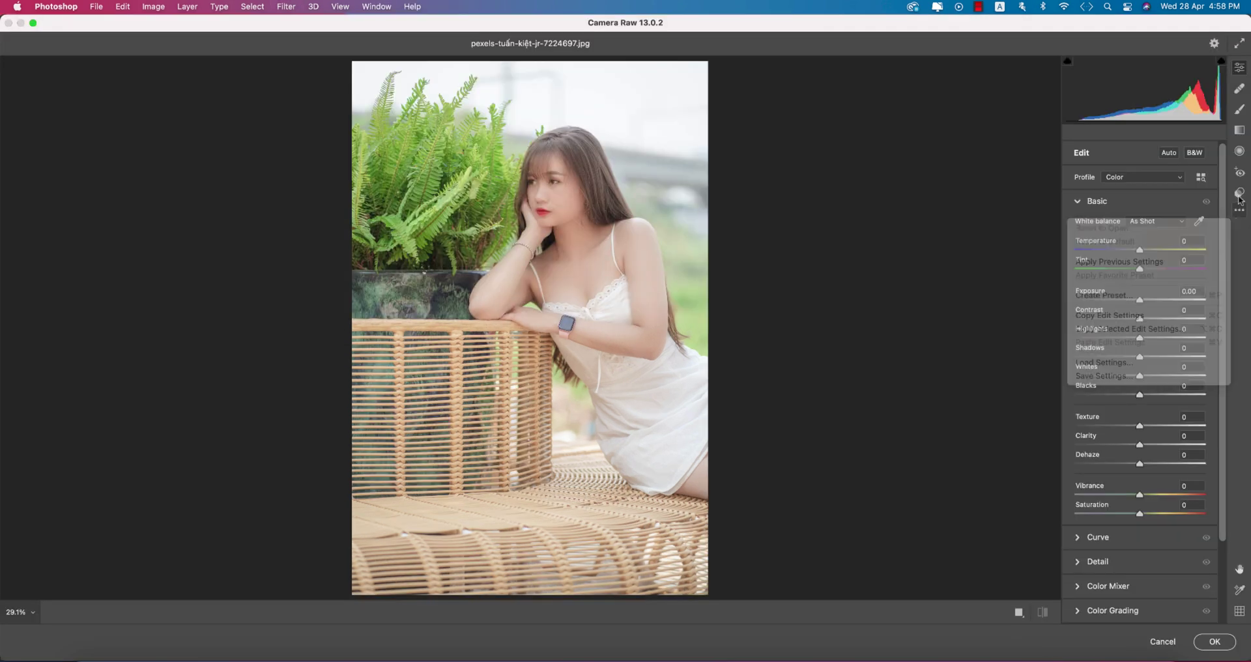
left_click(1125, 394)
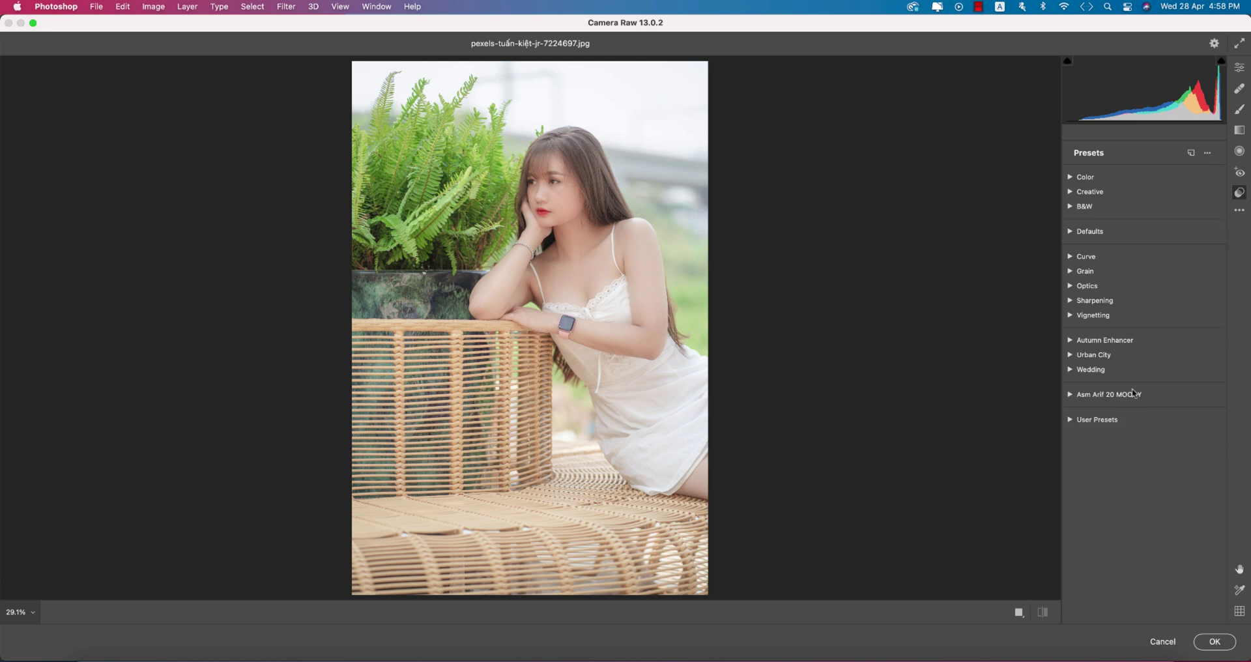
left_click(1092, 401)
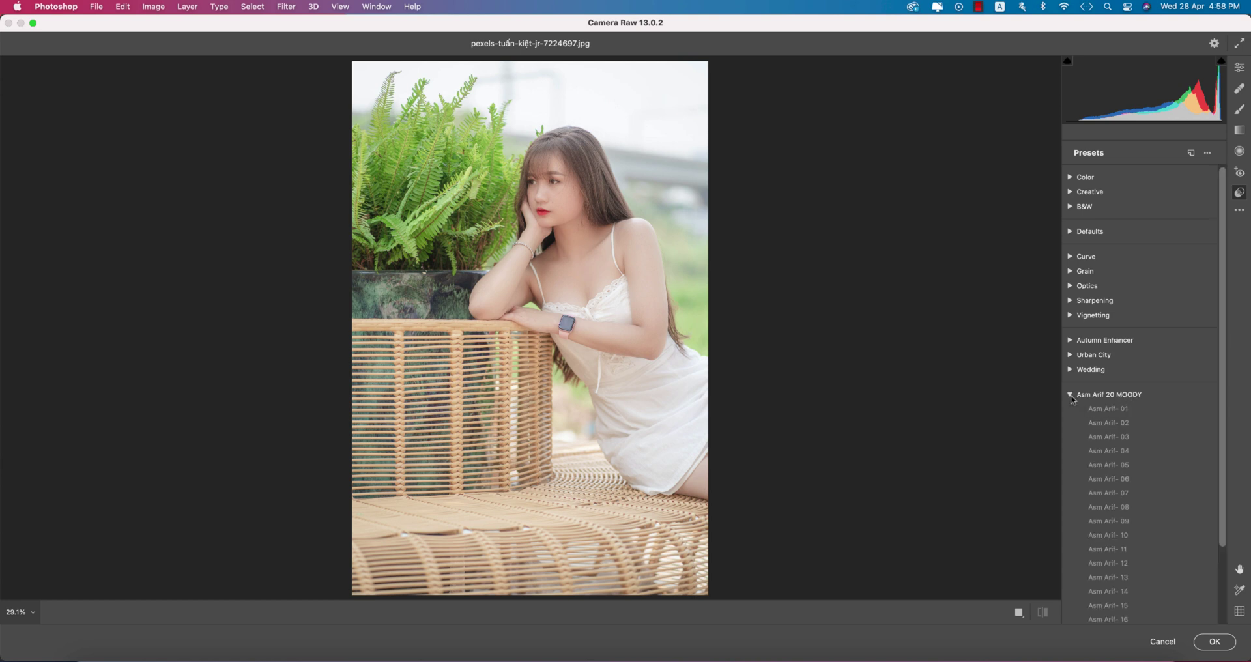
left_click(1103, 480)
left_click(1108, 549)
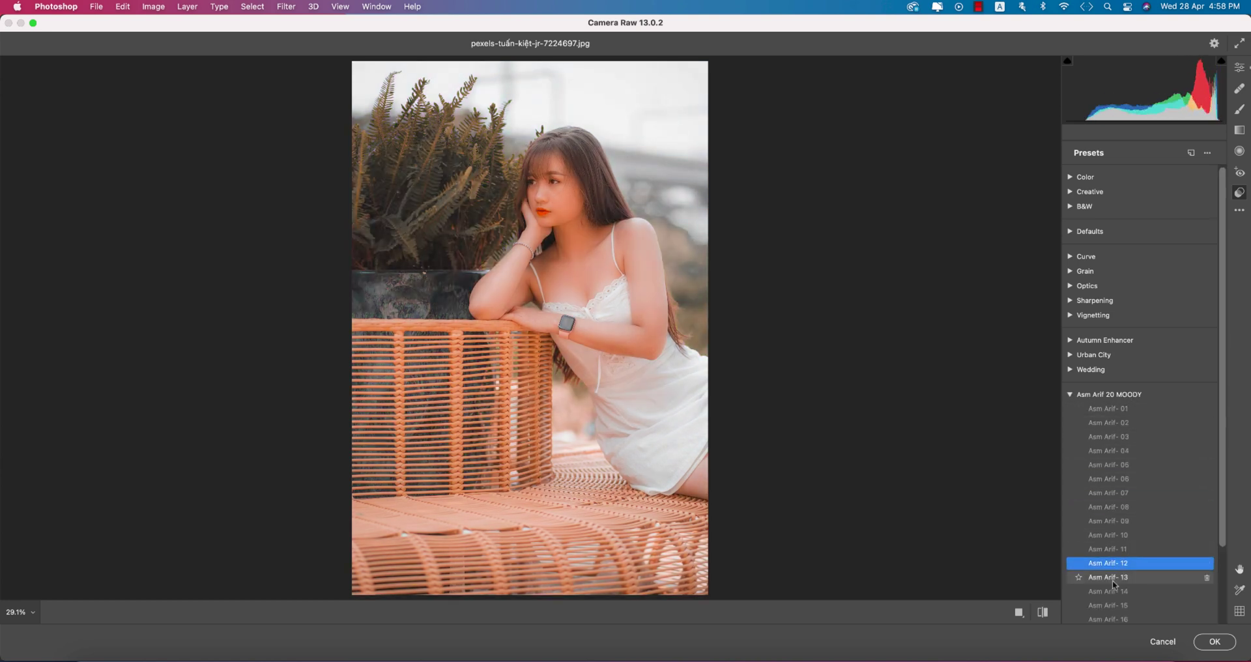
left_click(1114, 590)
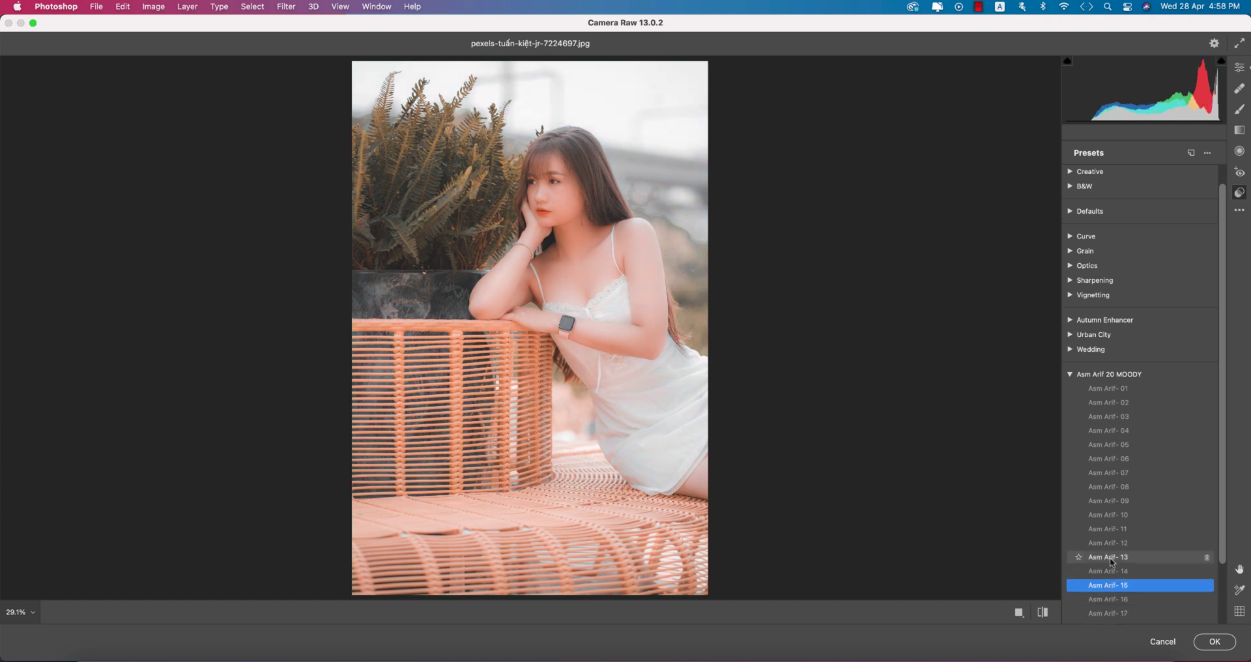
Set Clarity +1, Texture +1, Exposure -0.80, reset Highlights to 0, compare, and commit
key("e")
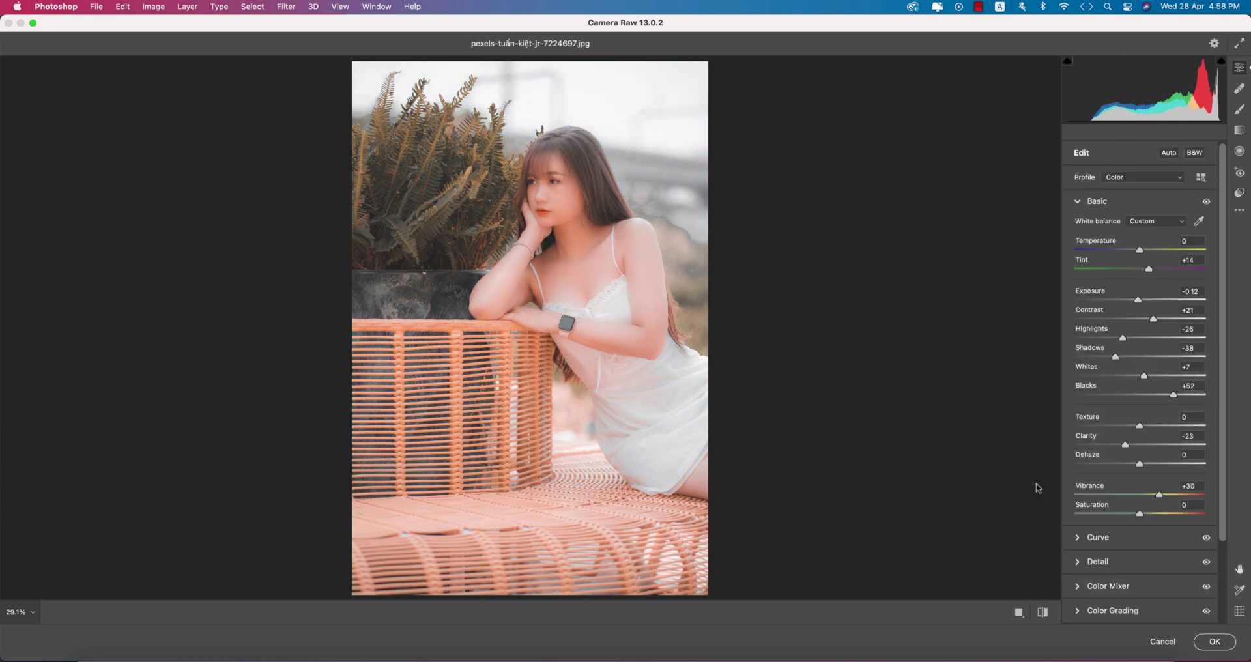
left_click_drag(1128, 446, 1142, 440)
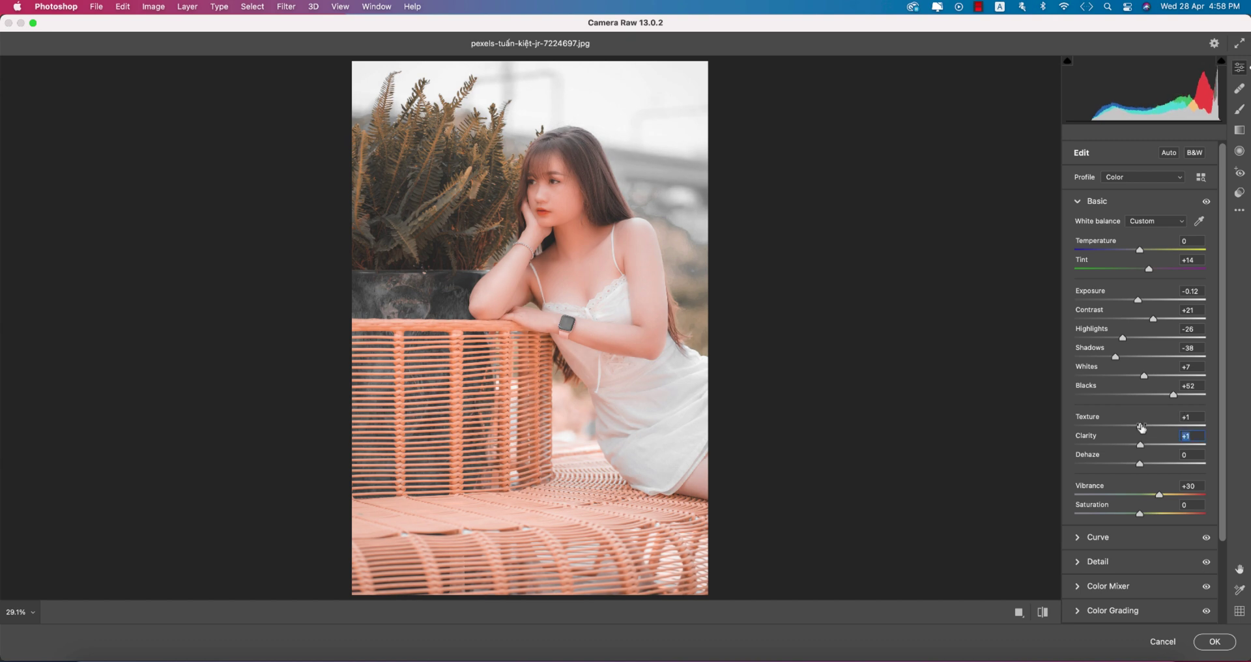
left_click(1141, 427)
left_click_drag(1137, 299, 1167, 319)
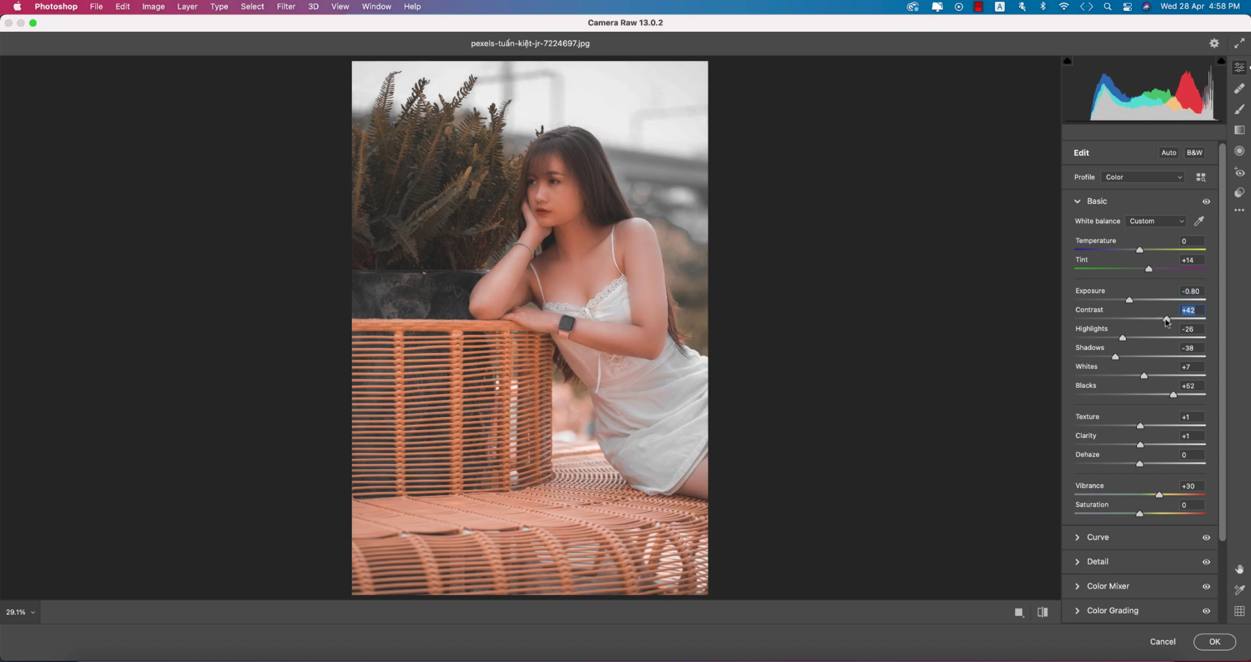
double_click(1123, 339)
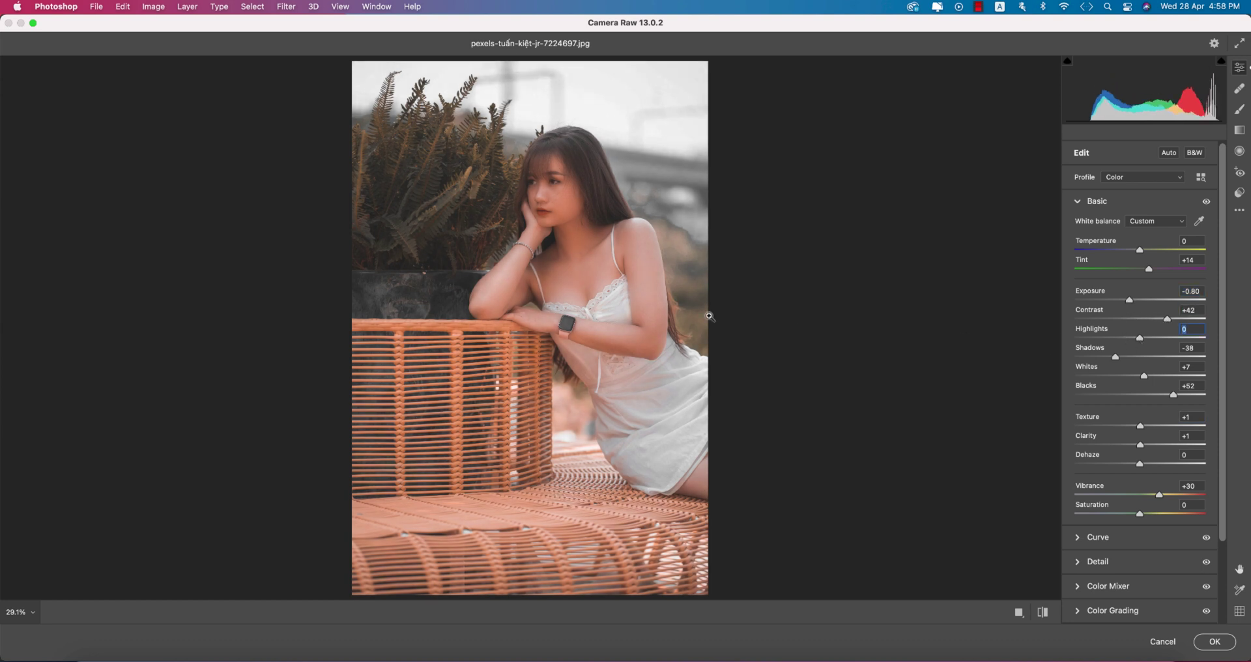
left_click(1041, 612)
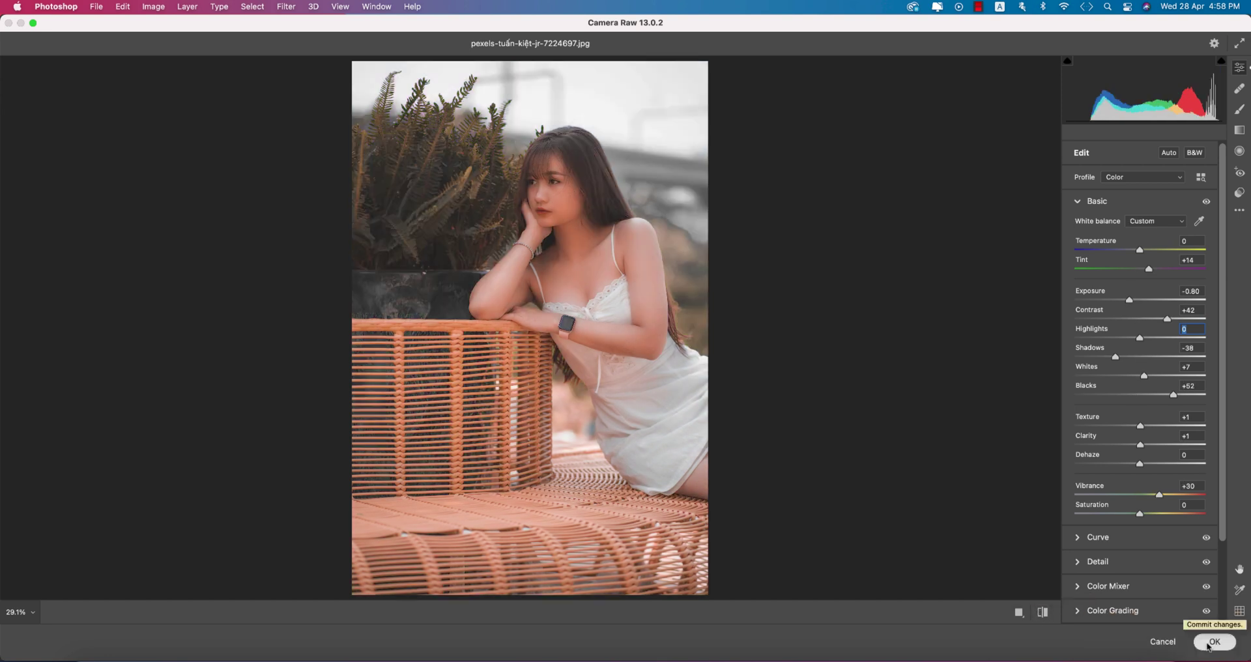
left_click(1215, 642)
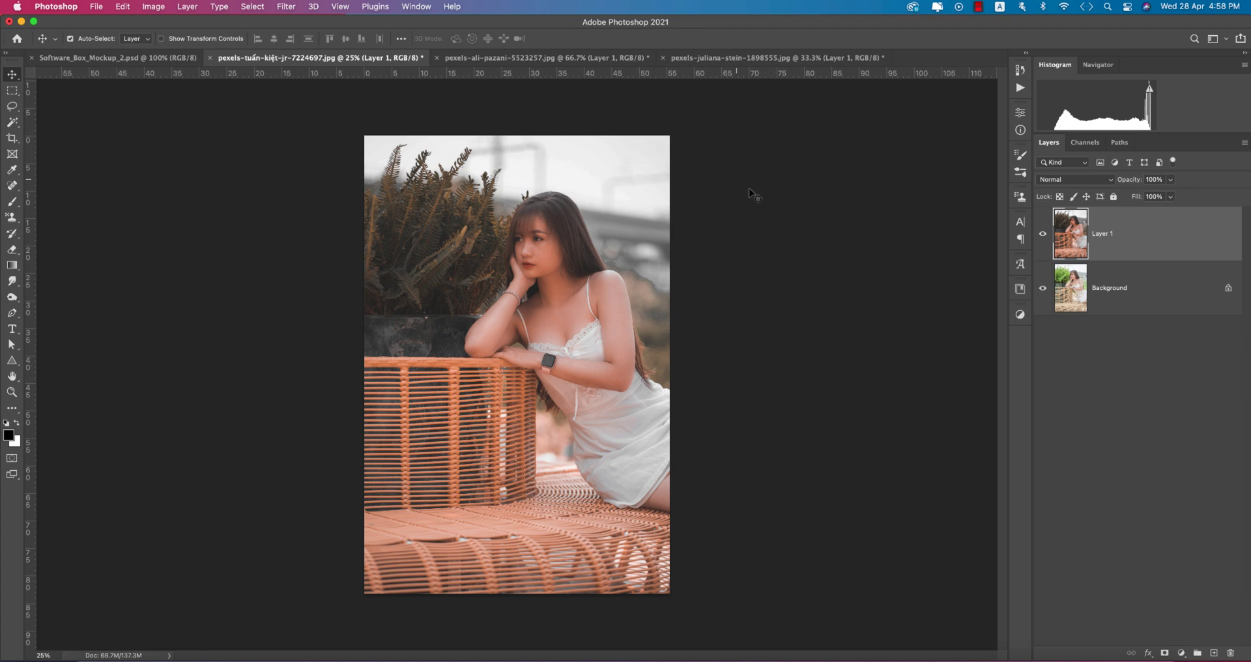
Show the Software_Box_Mockup_2.psd banner, cycle through the forest, night-lights and wicker-chair portraits, then return to the mockup
left_click(117, 57)
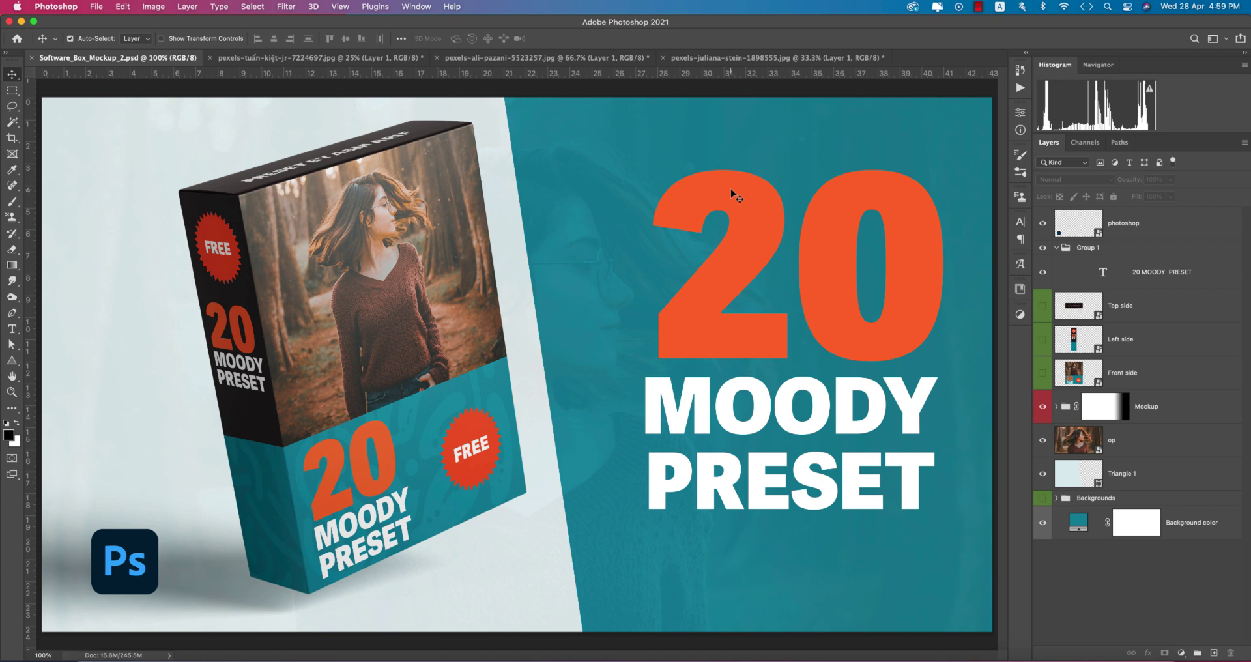
left_click(782, 58)
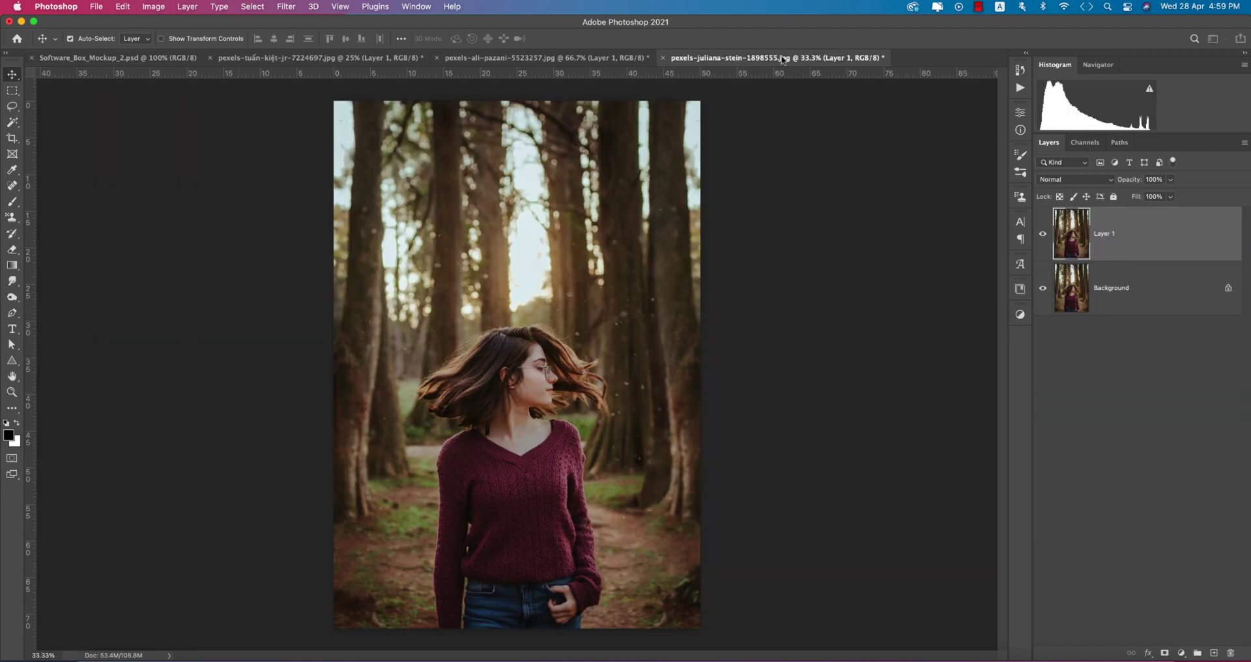
left_click(574, 58)
key("ctrl+shift+Tab")
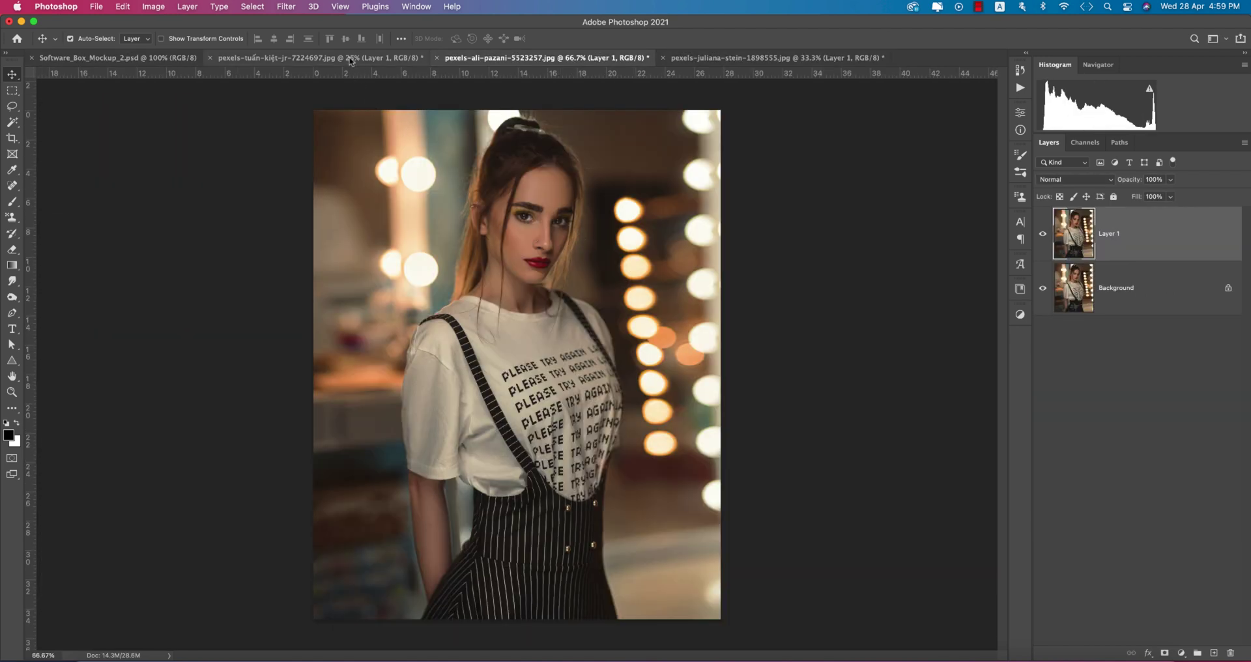
key("ctrl+shift+Tab")
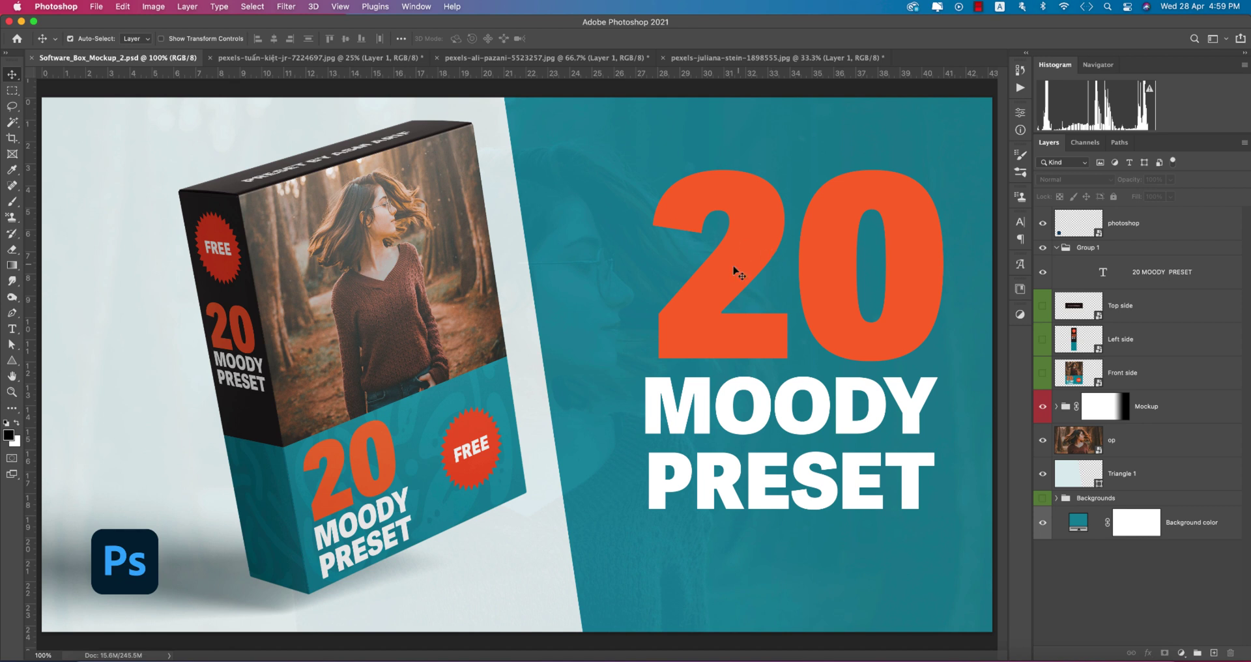